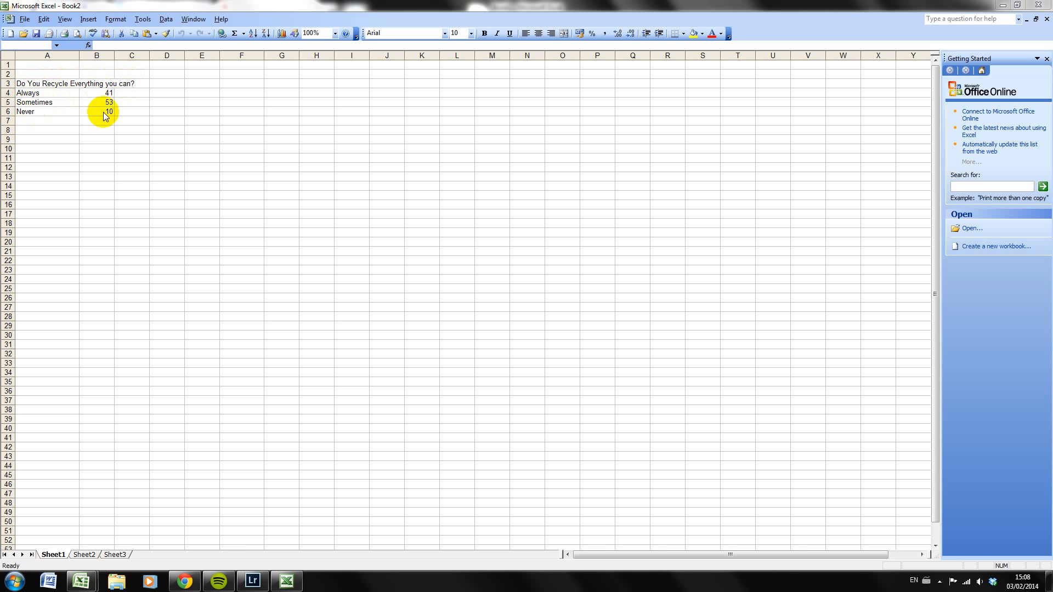
Select the survey answers and their counts in A4:B6 and start the Chart Wizard
{"action": "left_click", "coordinate": [38, 94]}
{"action": "left_click_drag", "start_coordinate": [38, 94], "coordinate": [92, 112]}
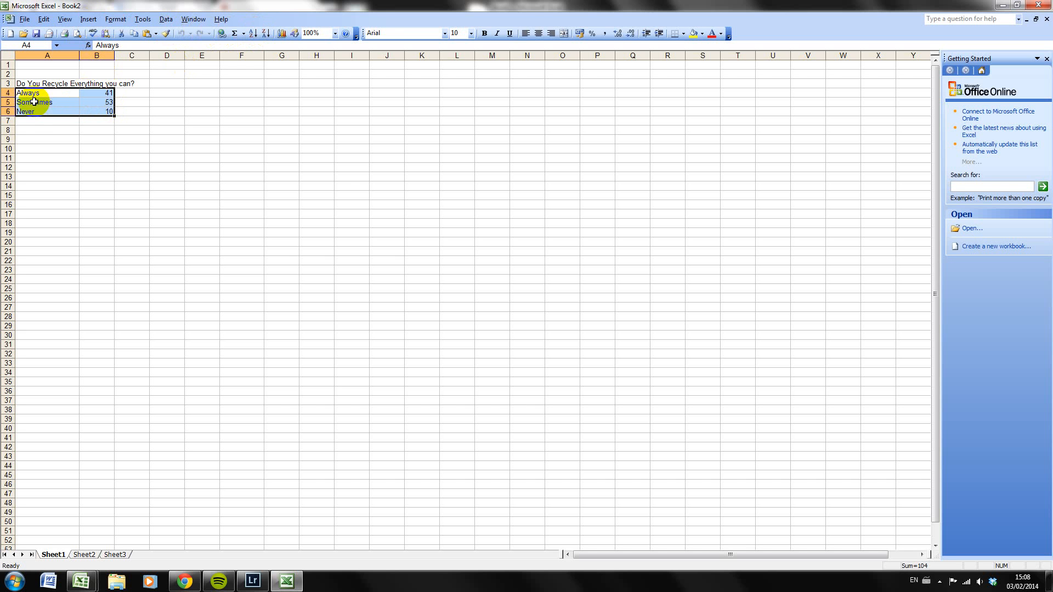
{"action": "left_click", "coordinate": [60, 166]}
{"action": "left_click", "coordinate": [35, 93]}
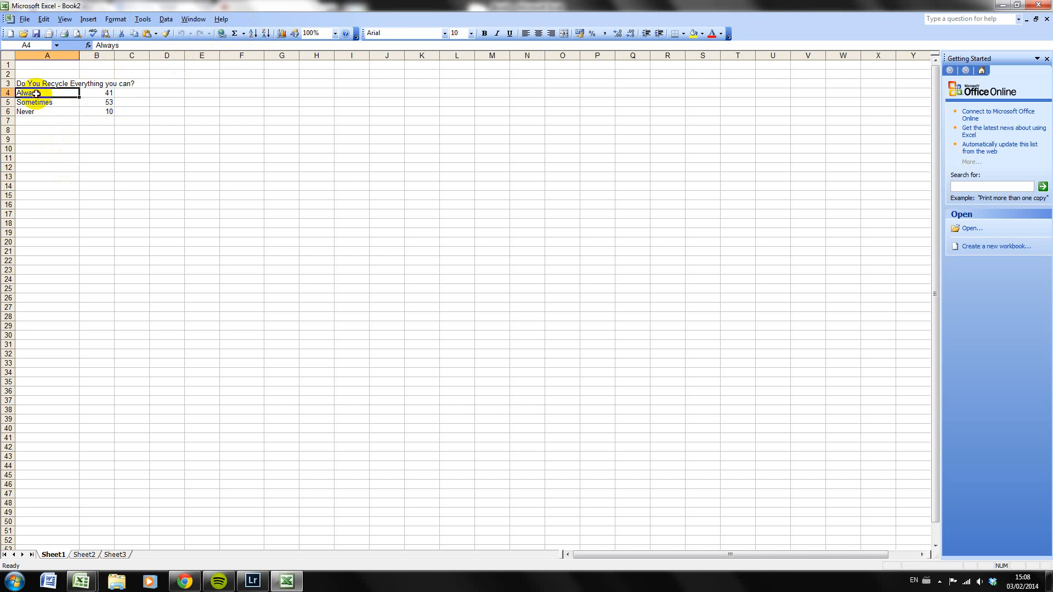
{"action": "left_click_drag", "start_coordinate": [36, 93], "coordinate": [100, 111]}
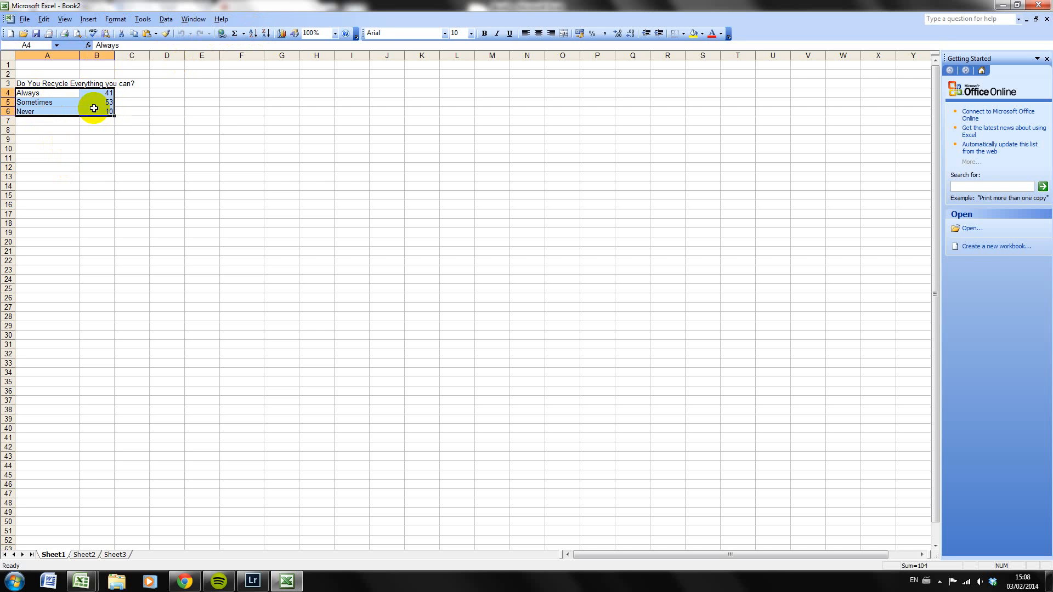
{"action": "left_click", "coordinate": [282, 34]}
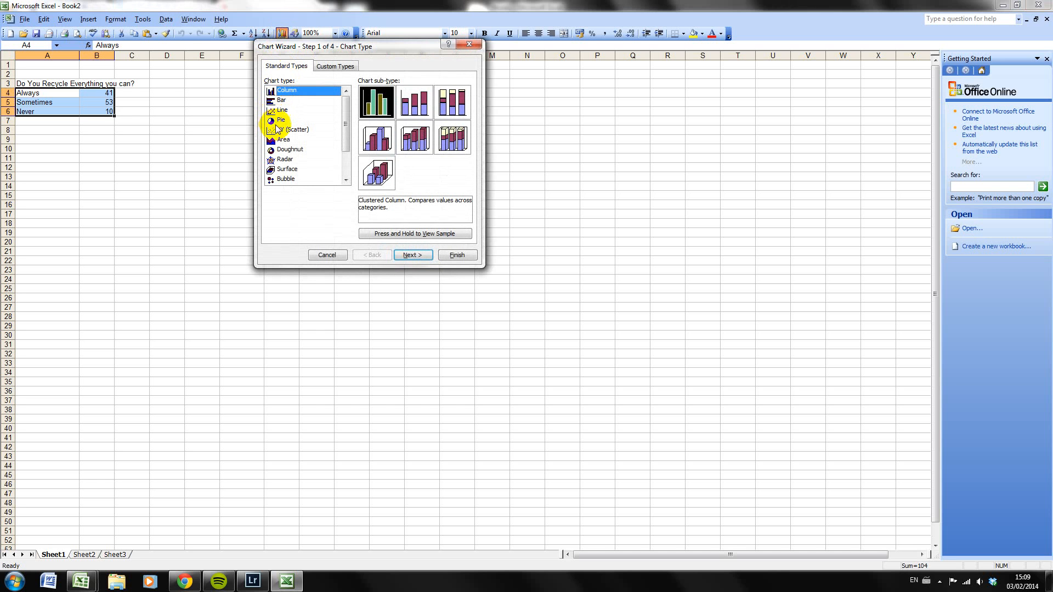
Preview the survey data as a clustered column chart and as a clustered column with a 3-D visual effect
{"action": "left_click", "coordinate": [411, 235]}
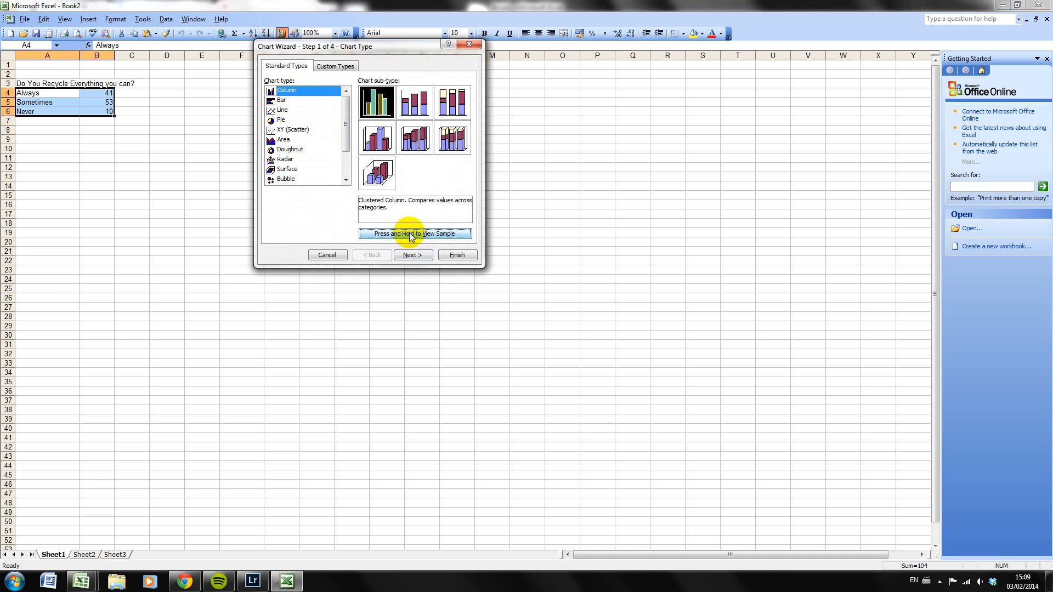
{"action": "left_click", "coordinate": [397, 235]}
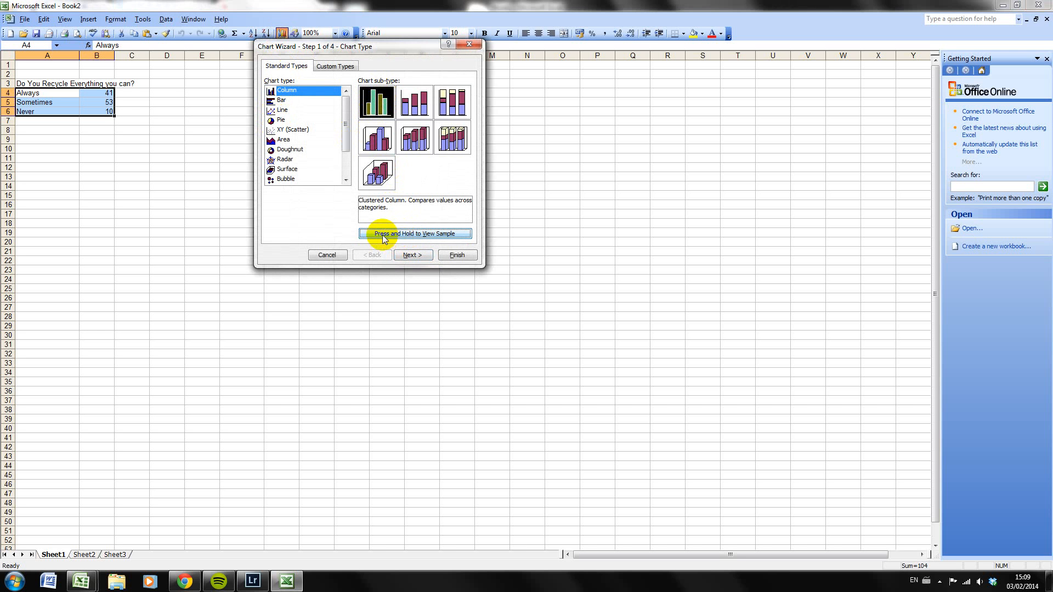
{"action": "left_click", "coordinate": [413, 236]}
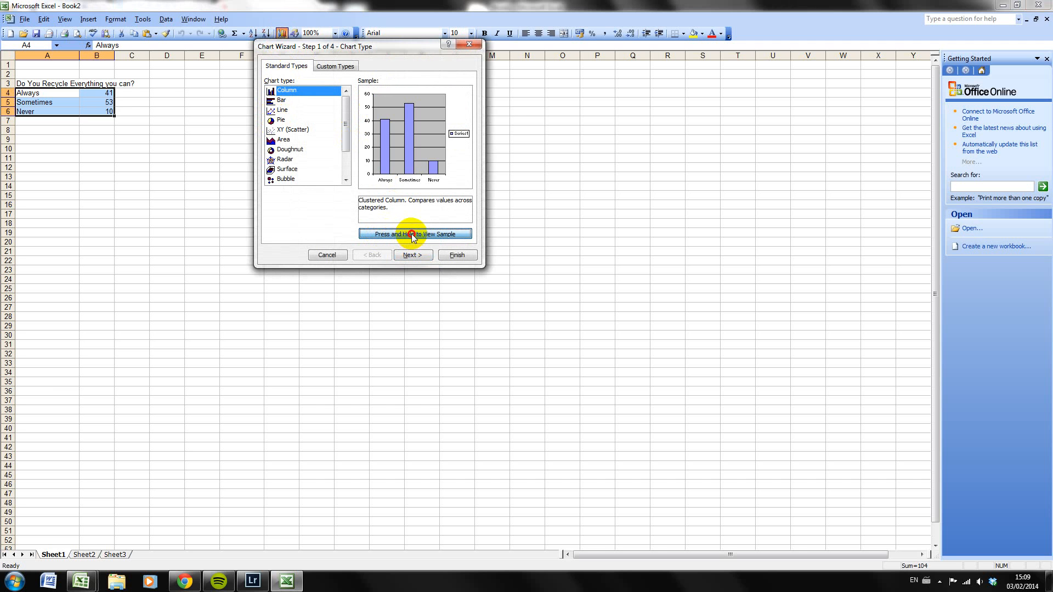
{"action": "left_click", "coordinate": [378, 142]}
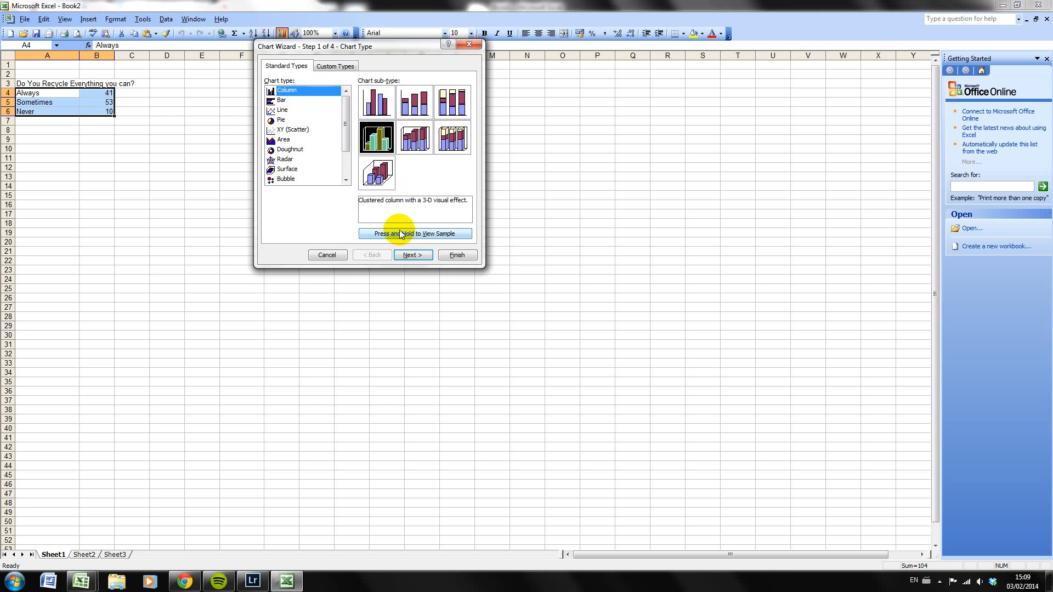
{"action": "left_click", "coordinate": [400, 235]}
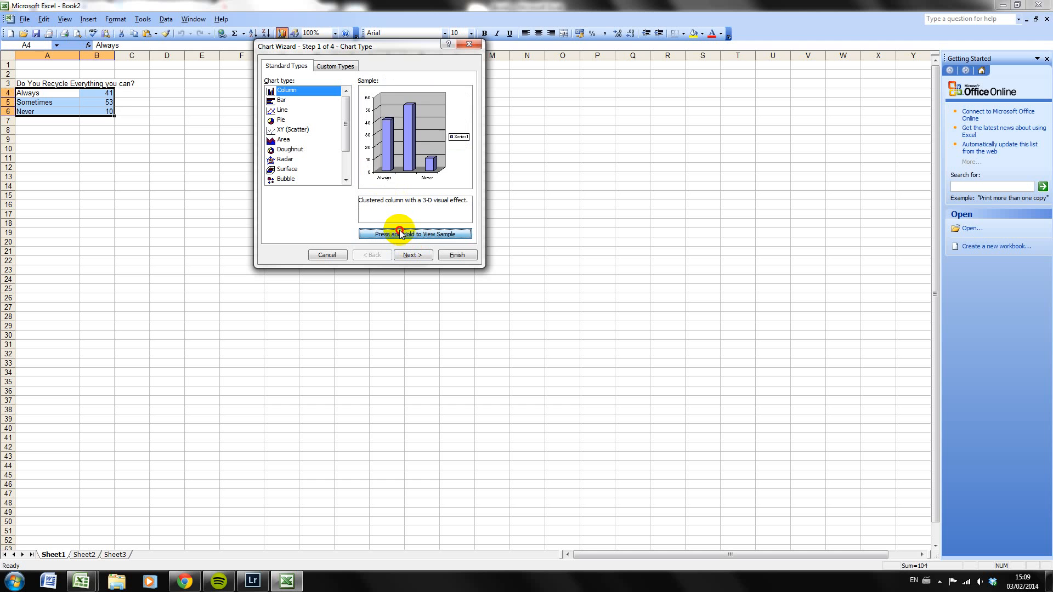
Choose the exploded pie with a 3-D visual effect as the chart type and accept the data range A4:B6 in columns
{"action": "left_click", "coordinate": [271, 123]}
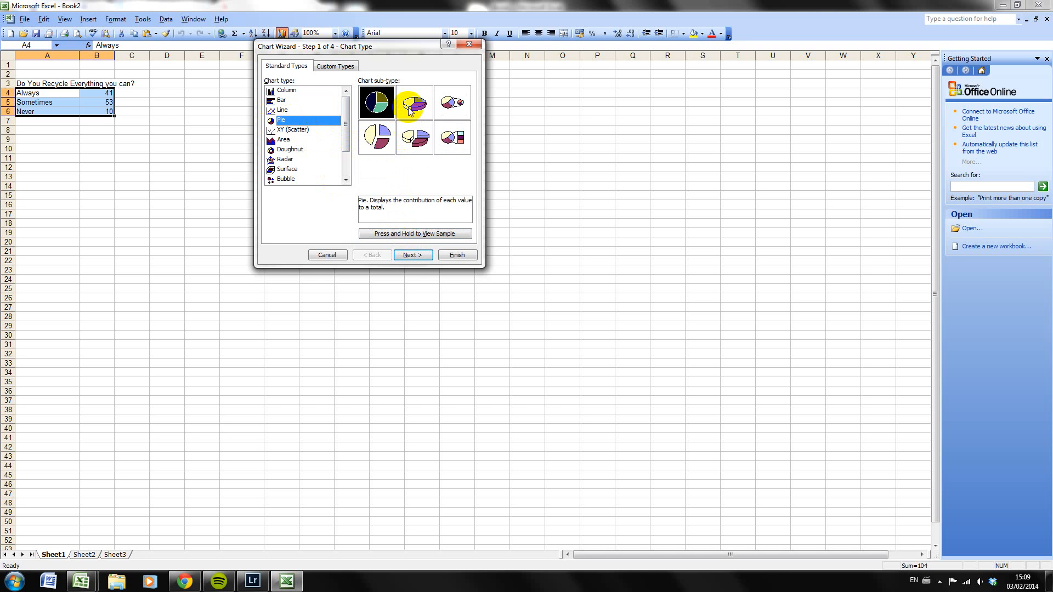
{"action": "left_click", "coordinate": [414, 141]}
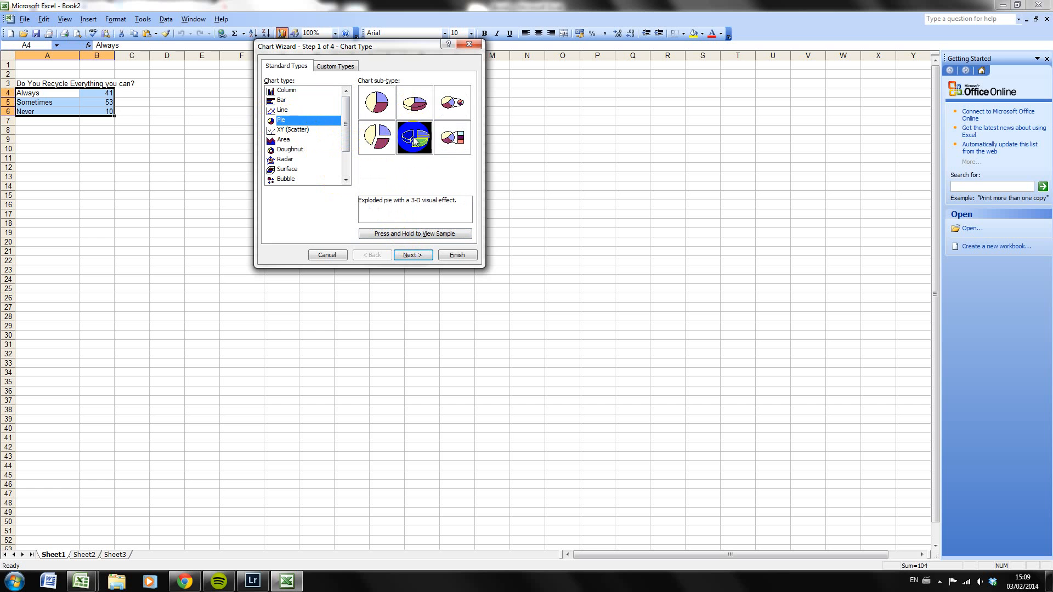
{"action": "left_click", "coordinate": [405, 236]}
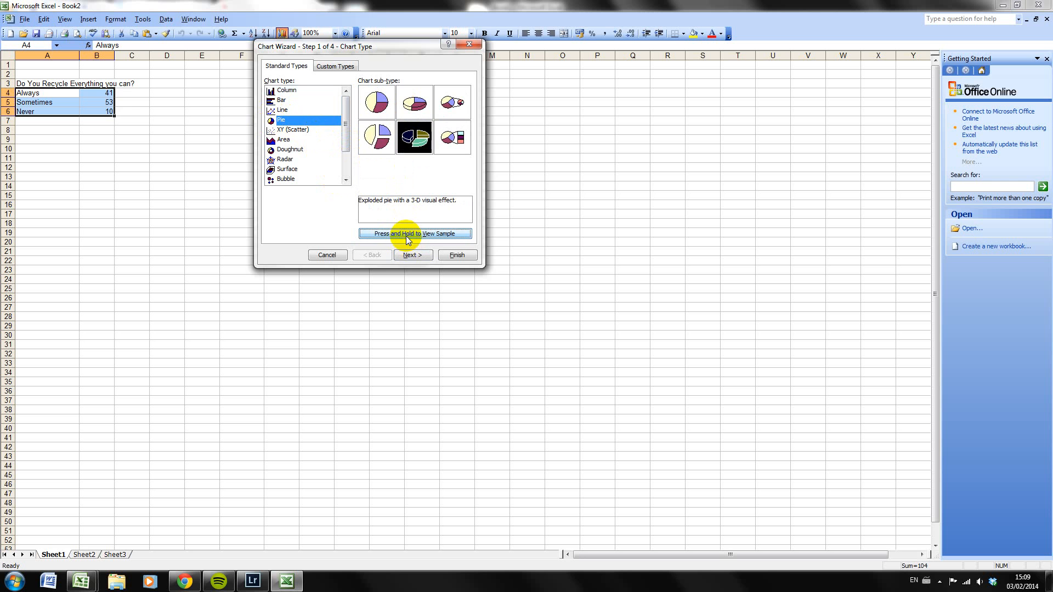
{"action": "left_click", "coordinate": [410, 255]}
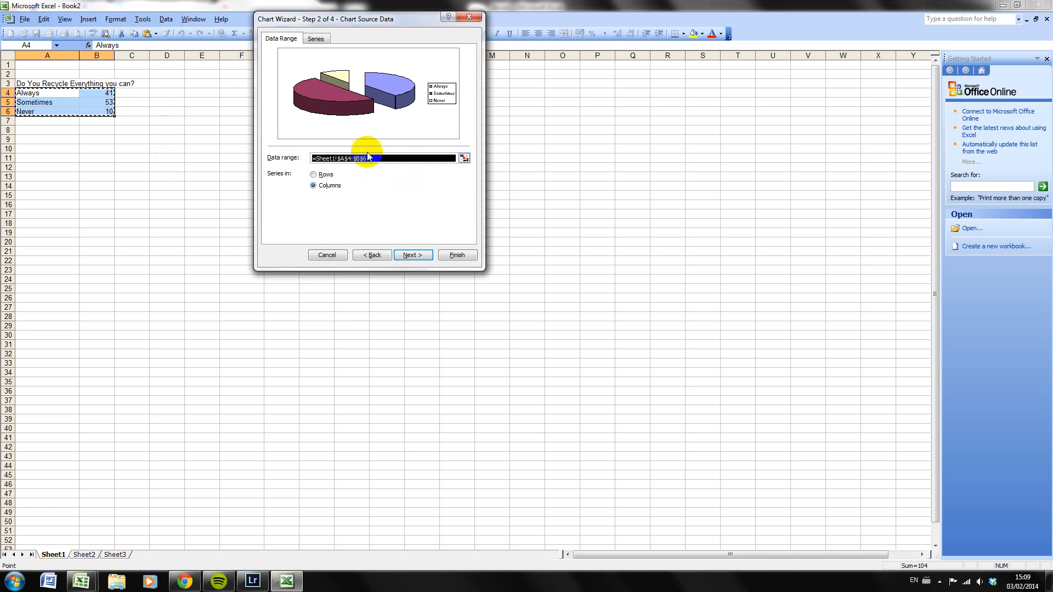
{"action": "left_click", "coordinate": [421, 255]}
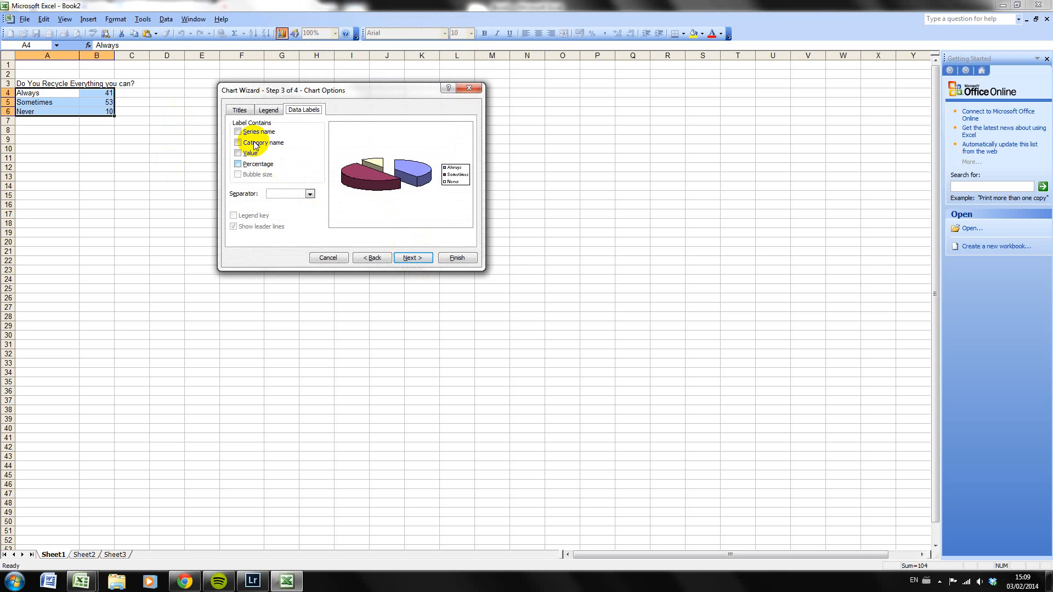
Set the chart title to "Do You Recycle Everything You Can?"
{"action": "left_click", "coordinate": [239, 110]}
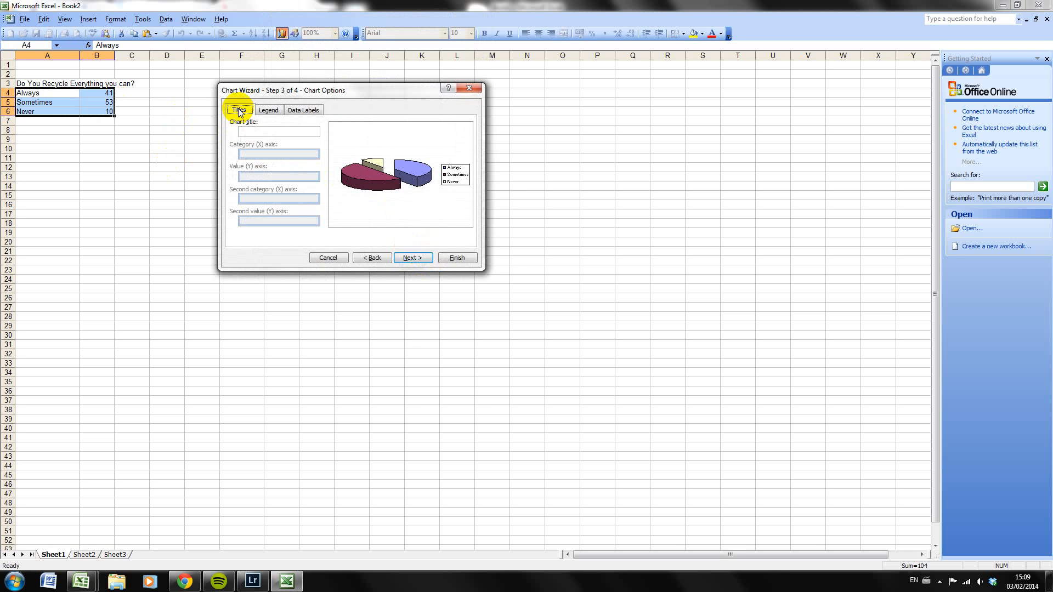
{"action": "left_click", "coordinate": [256, 131]}
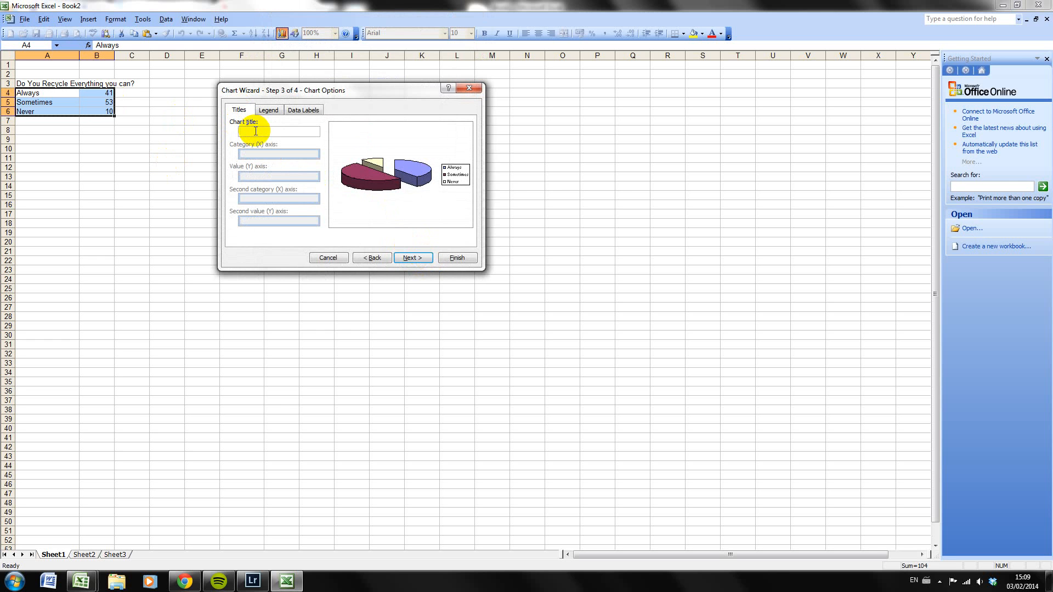
{"action": "type", "text": "Do"}
{"action": "type", "text": " Yo"}
{"action": "type", "text": "u Recy"}
{"action": "type", "text": "cle Everythin"}
{"action": "type", "text": "g You Ca"}
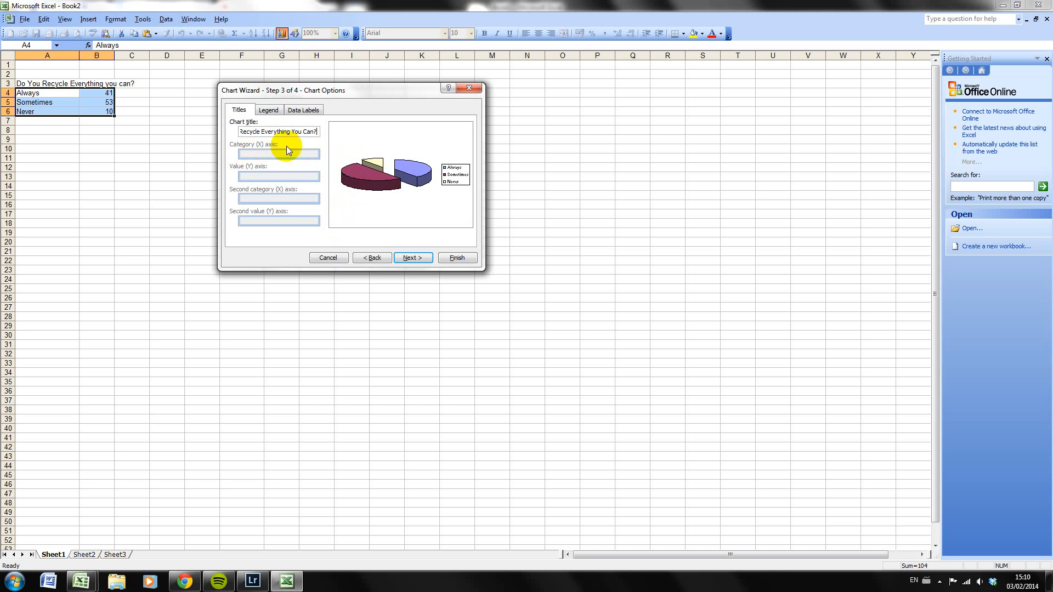
Try the bottom, corner, top, right and left placements for the legend, and turn the legend off
{"action": "left_click", "coordinate": [266, 109]}
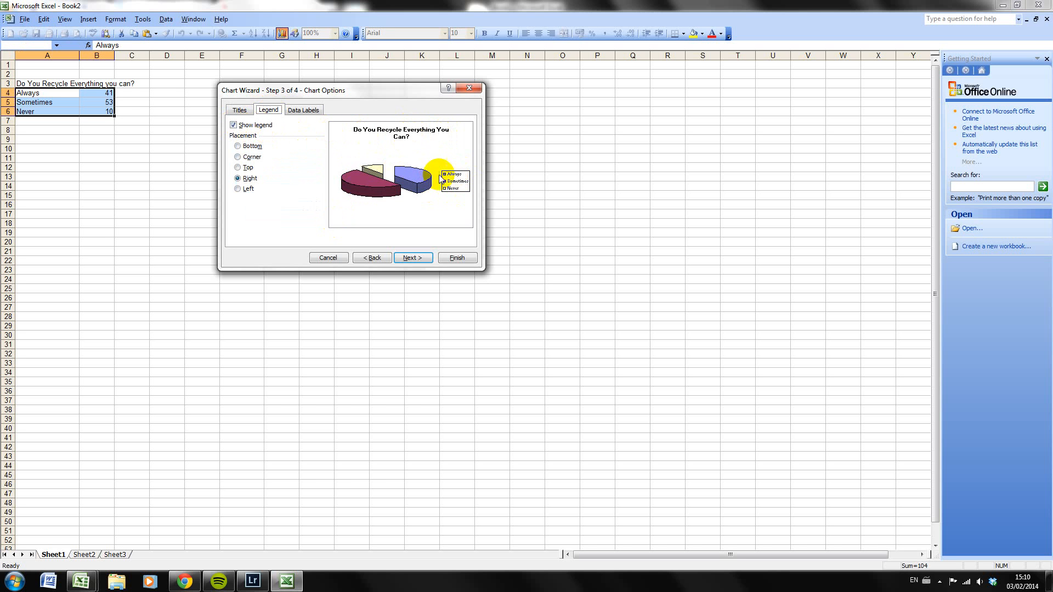
{"action": "left_click", "coordinate": [238, 146]}
{"action": "left_click", "coordinate": [238, 157]}
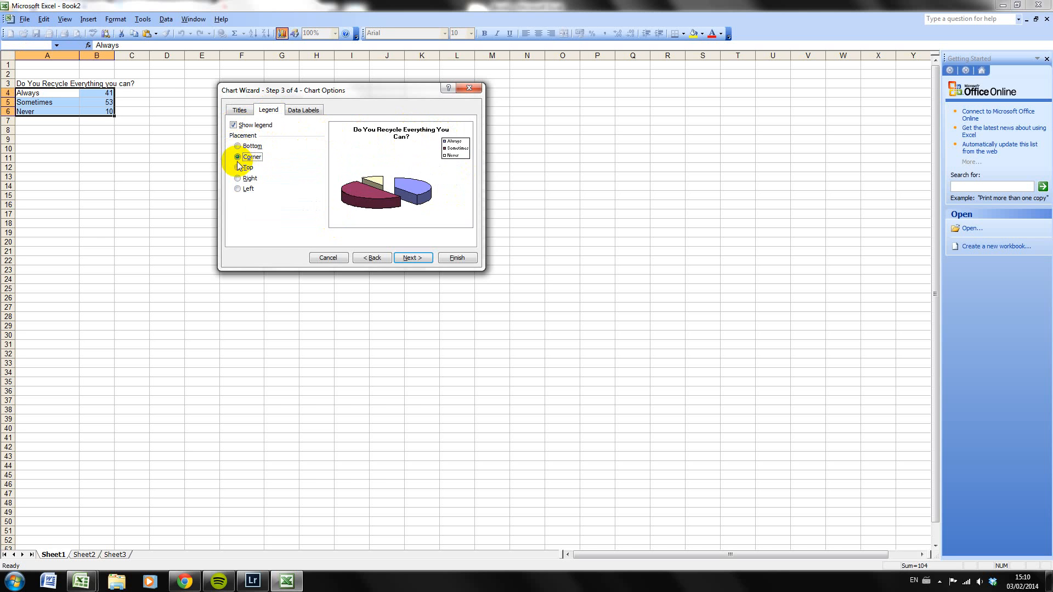
{"action": "left_click", "coordinate": [238, 168]}
{"action": "left_click", "coordinate": [240, 178]}
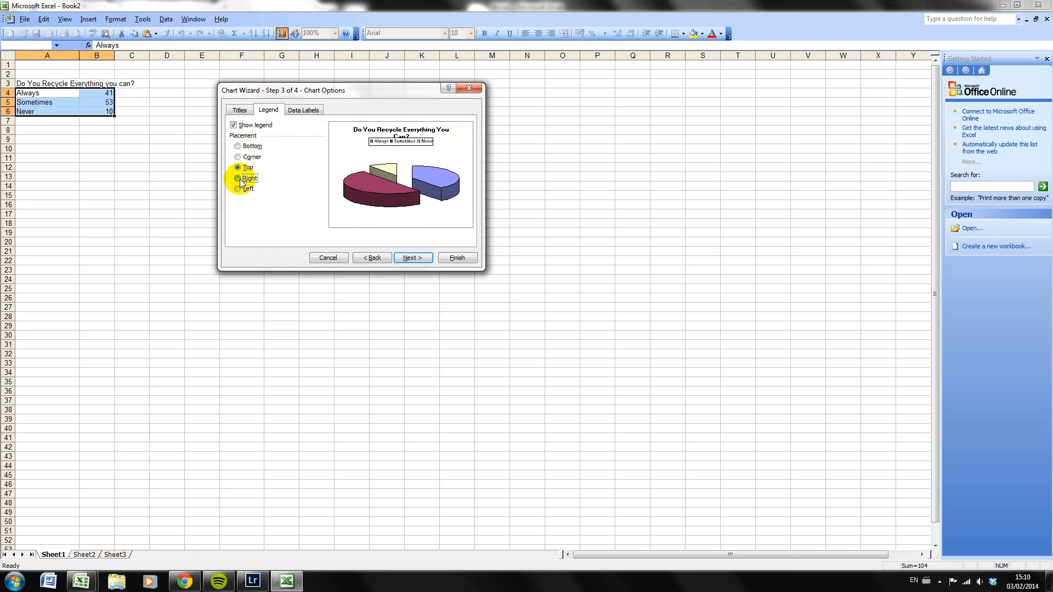
{"action": "left_click", "coordinate": [244, 188]}
{"action": "left_click", "coordinate": [233, 125]}
{"action": "left_click", "coordinate": [233, 126]}
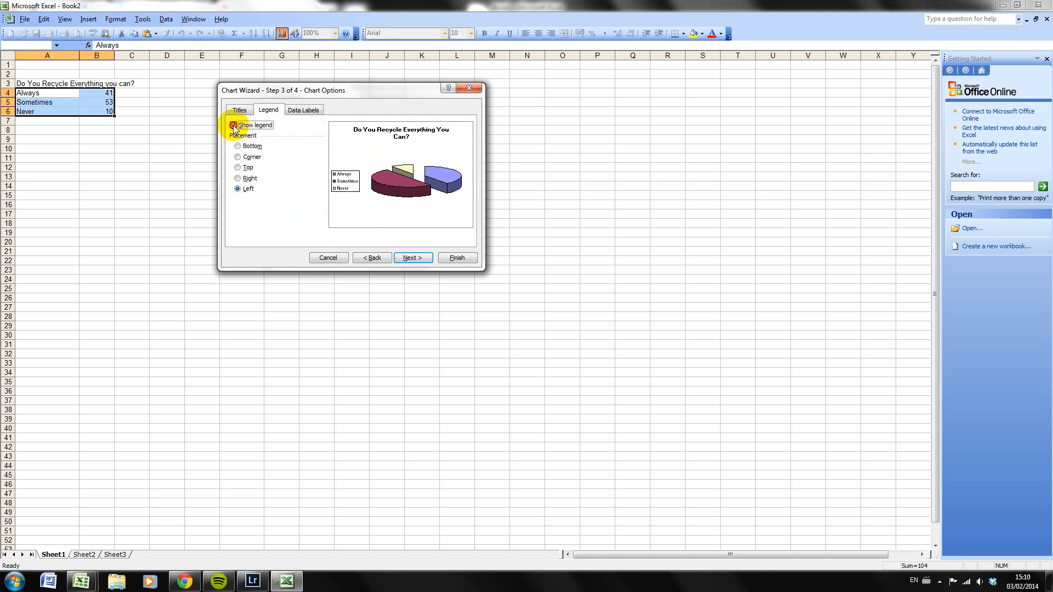
{"action": "left_click", "coordinate": [234, 126]}
Label the pie slices with category name and percentage, trying out the value and series name labels as well
{"action": "left_click", "coordinate": [310, 112]}
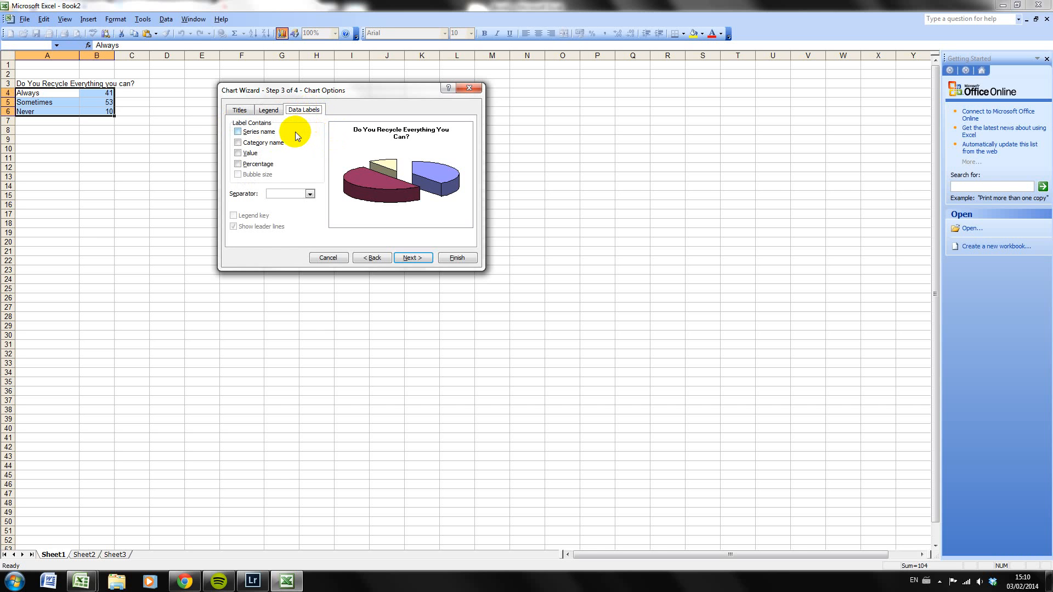
{"action": "left_click", "coordinate": [239, 144]}
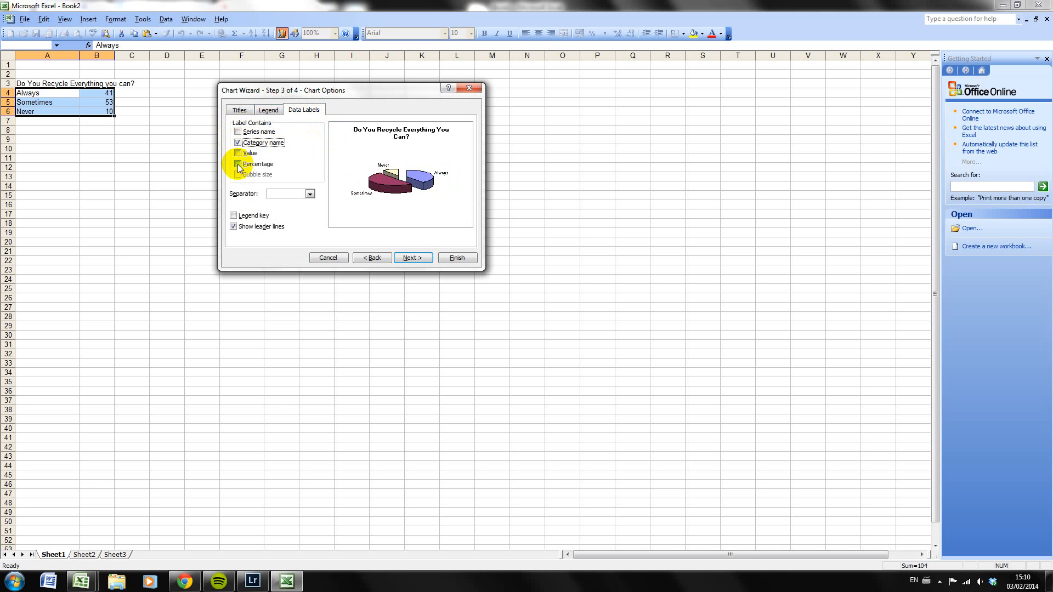
{"action": "left_click", "coordinate": [240, 165]}
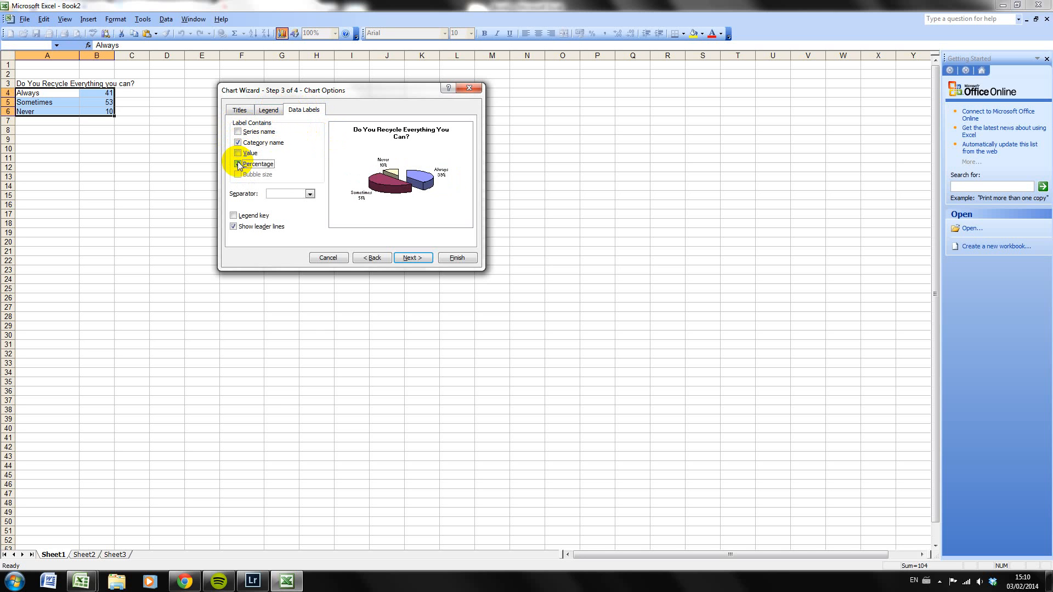
{"action": "left_click", "coordinate": [239, 153]}
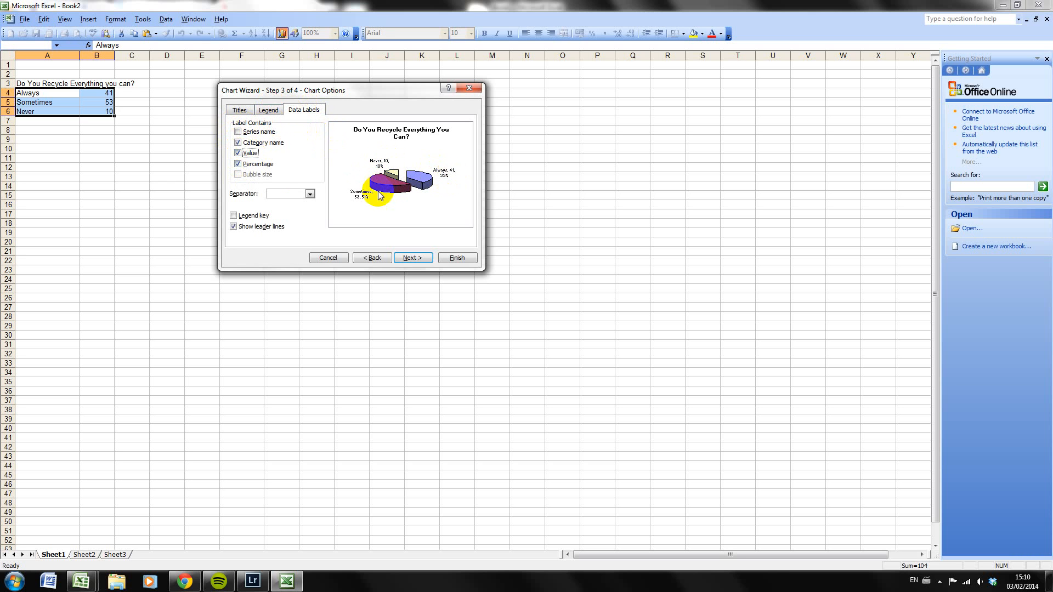
{"action": "left_click", "coordinate": [238, 153]}
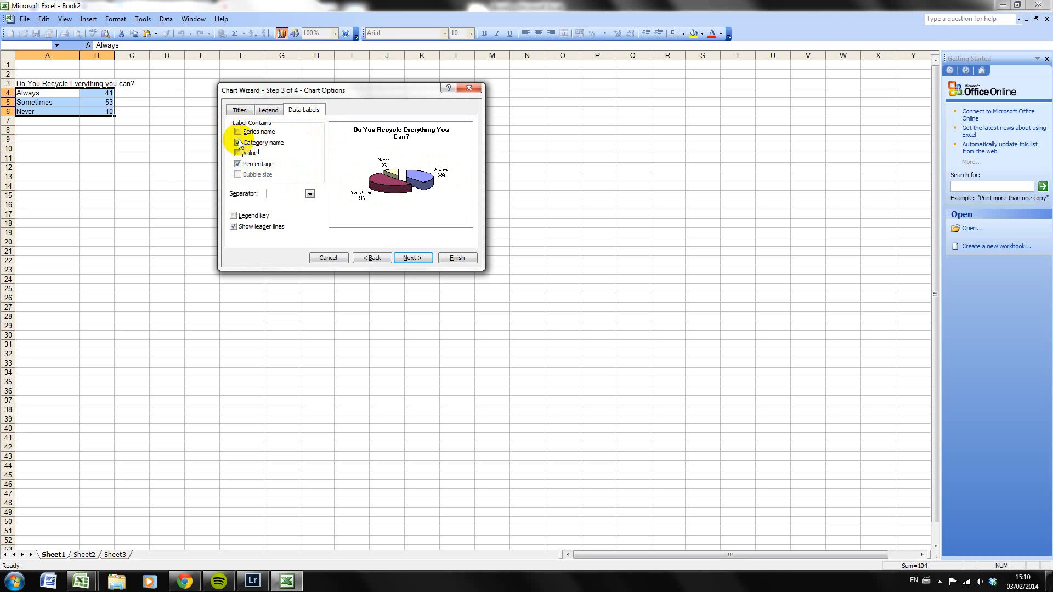
{"action": "left_click", "coordinate": [239, 132]}
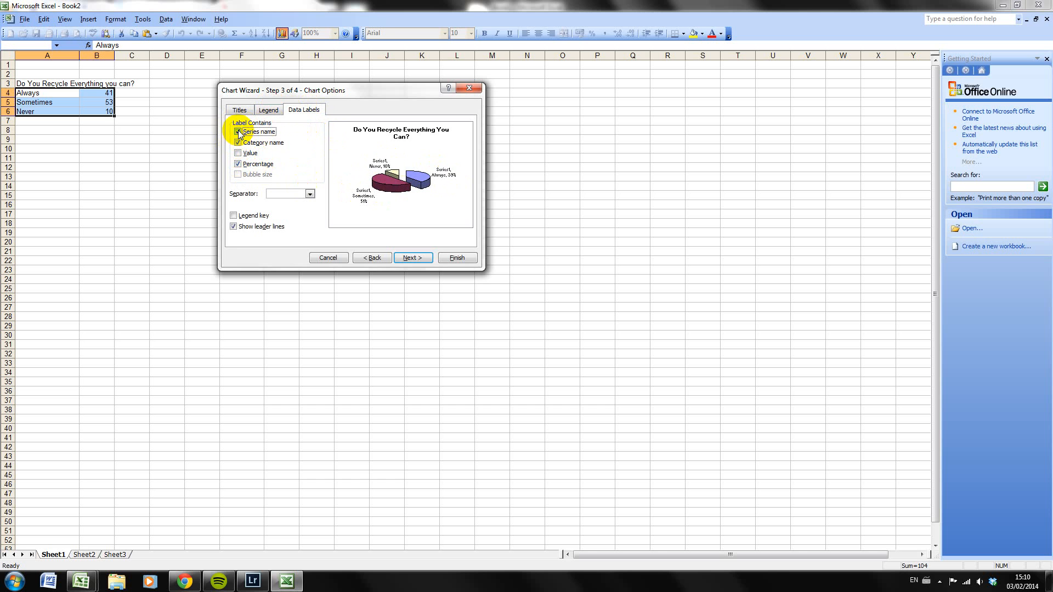
{"action": "left_click", "coordinate": [238, 133]}
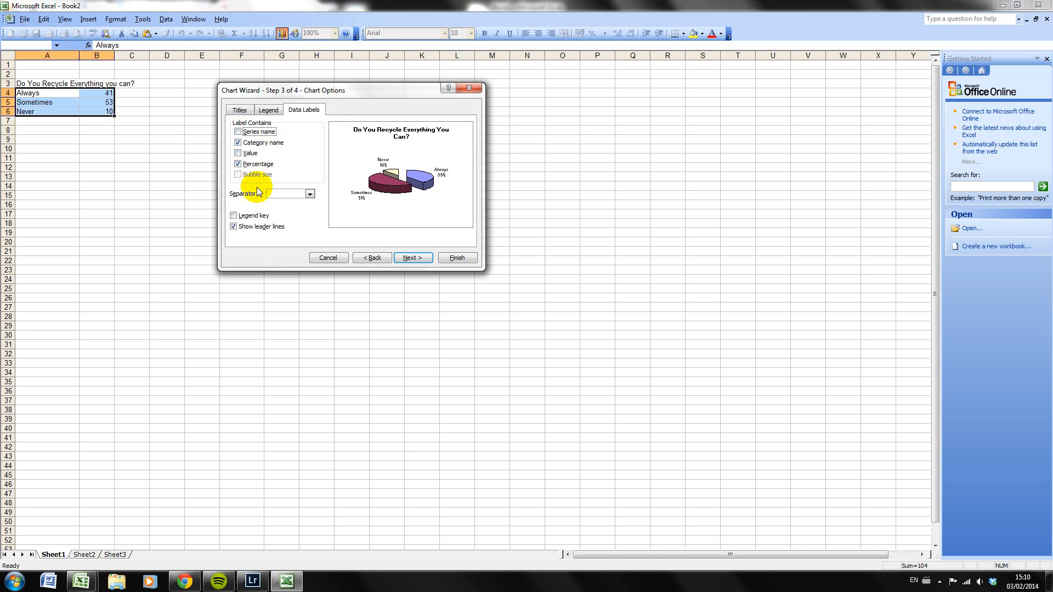
Place the chart on a new sheet named recycle and finish the wizard
{"action": "left_click", "coordinate": [419, 258]}
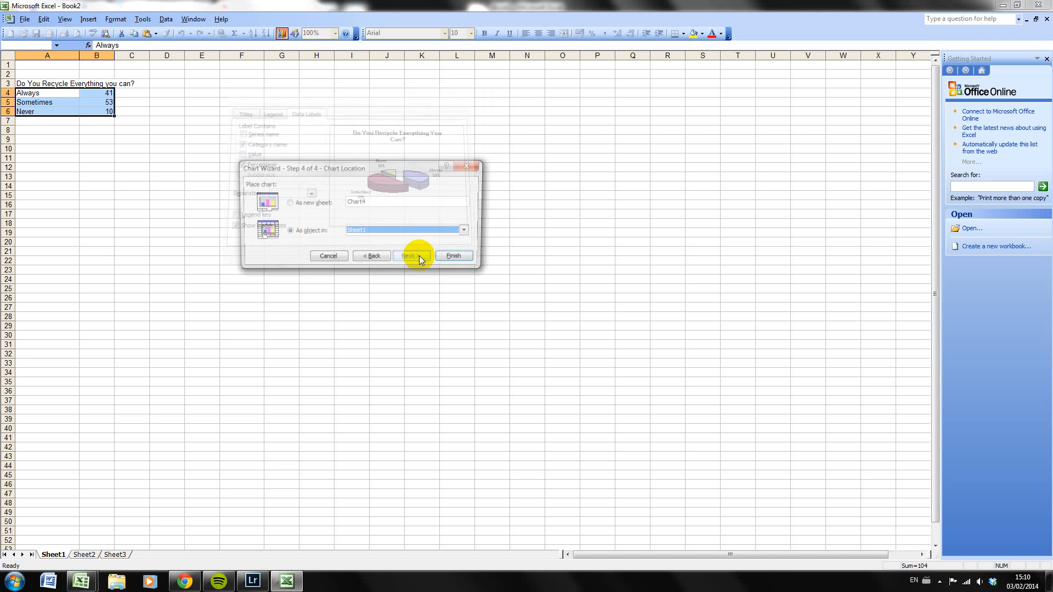
{"action": "left_click", "coordinate": [299, 204]}
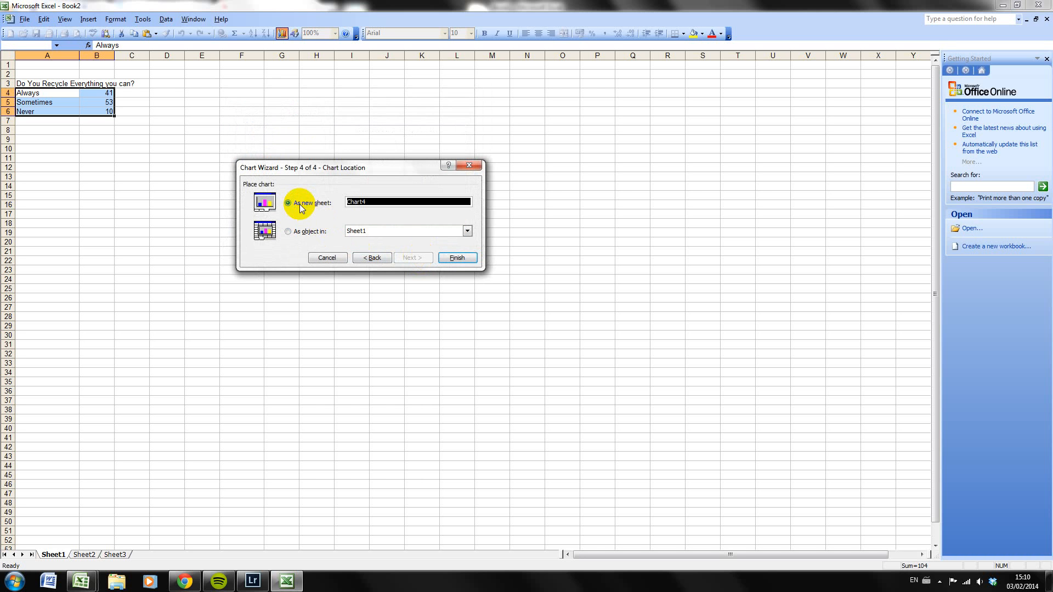
{"action": "left_click", "coordinate": [376, 202]}
{"action": "left_click", "coordinate": [333, 205]}
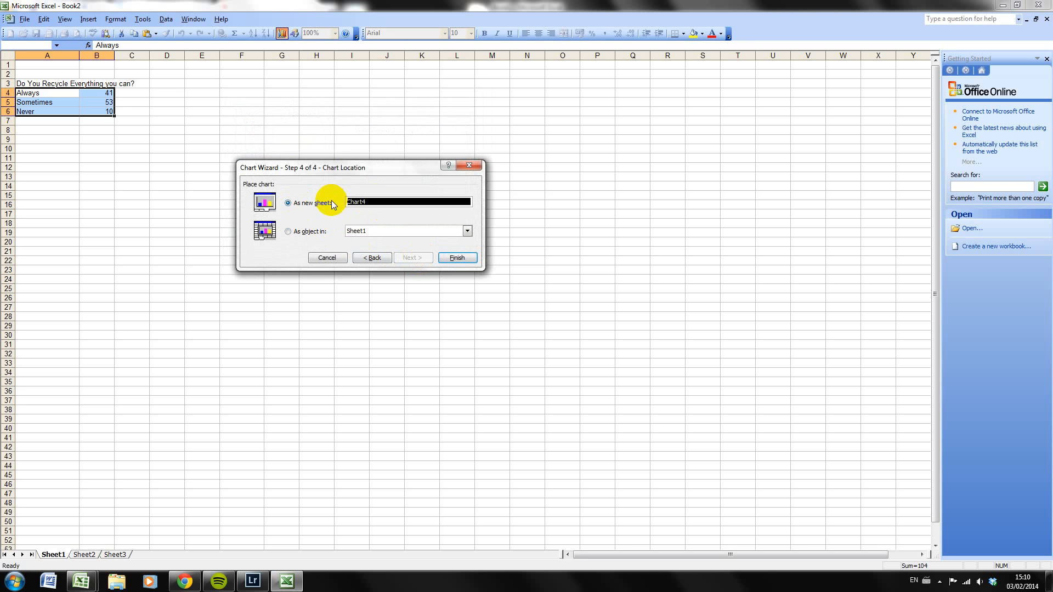
{"action": "type", "text": "recycle"}
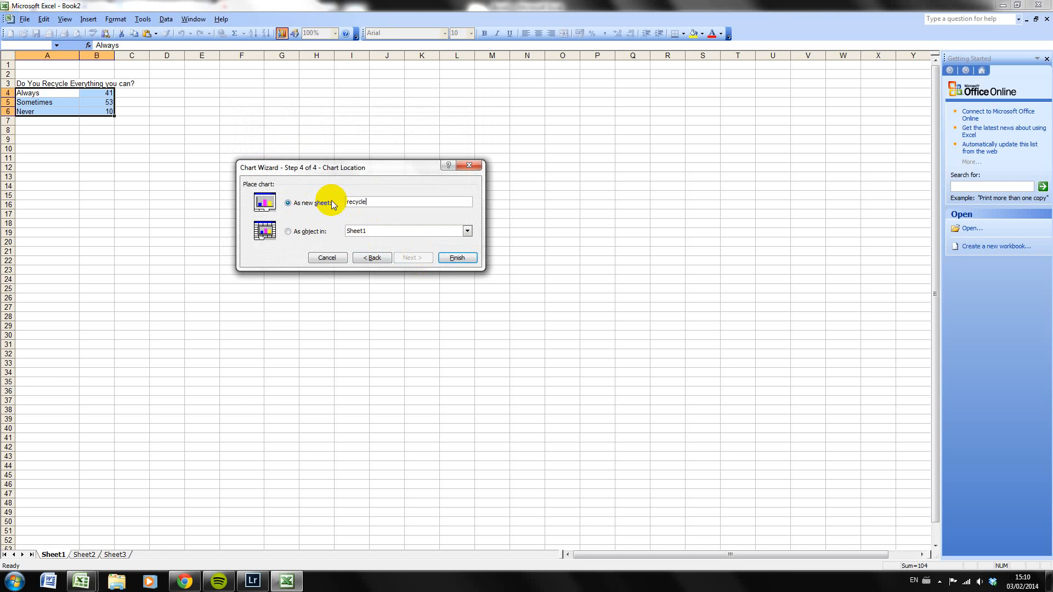
{"action": "left_click", "coordinate": [457, 258]}
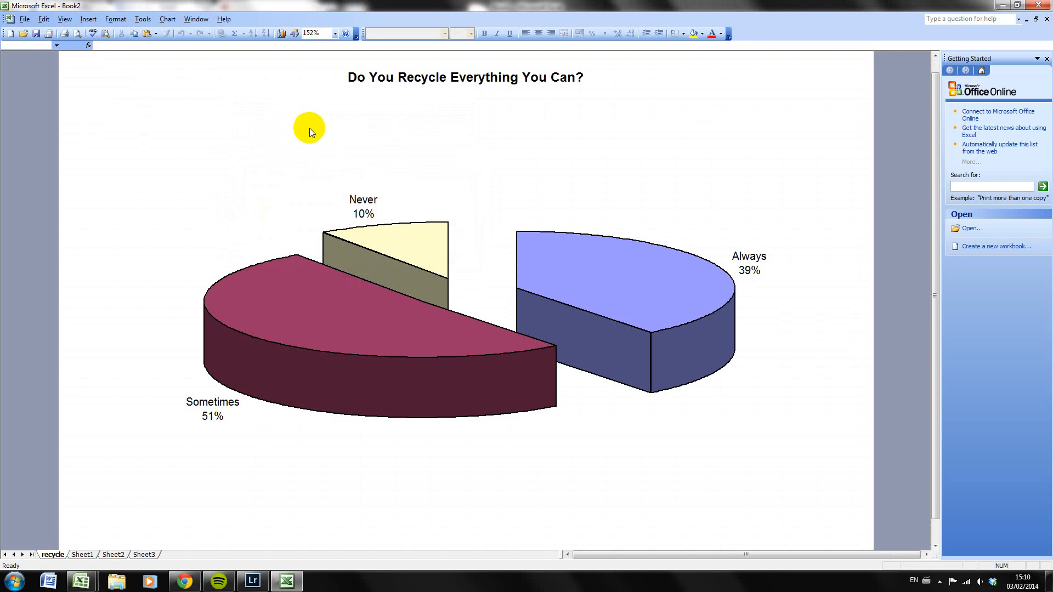
{"action": "scroll", "coordinate": [278, 179], "scroll_direction": "down", "scroll_amount": 1}
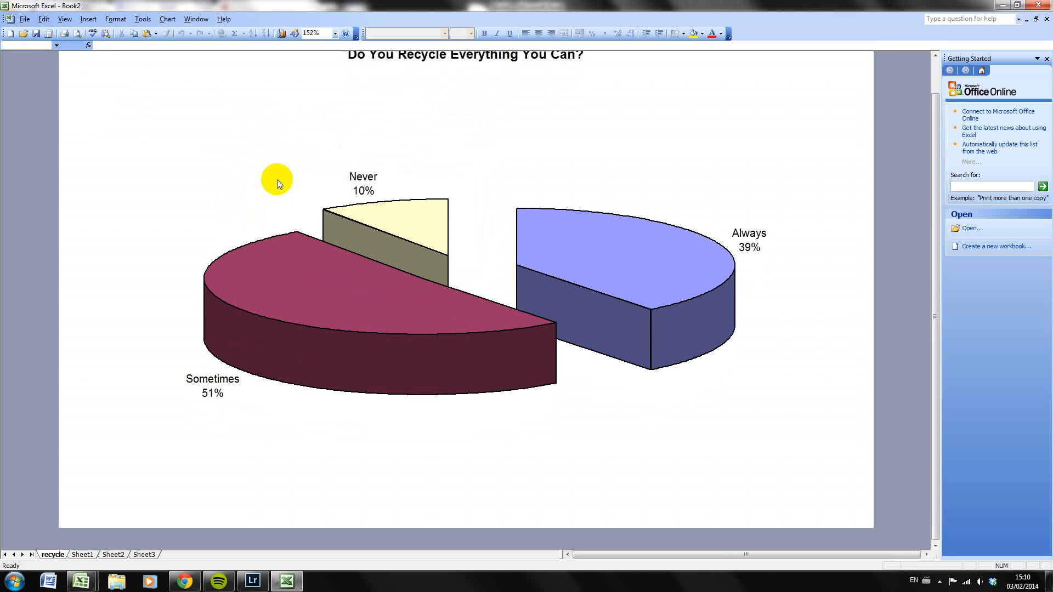
{"action": "scroll", "coordinate": [277, 179], "scroll_direction": "up", "scroll_amount": 1}
{"action": "scroll", "coordinate": [278, 180], "scroll_direction": "down", "scroll_amount": 1}
{"action": "scroll", "coordinate": [277, 179], "scroll_direction": "up", "scroll_amount": 1}
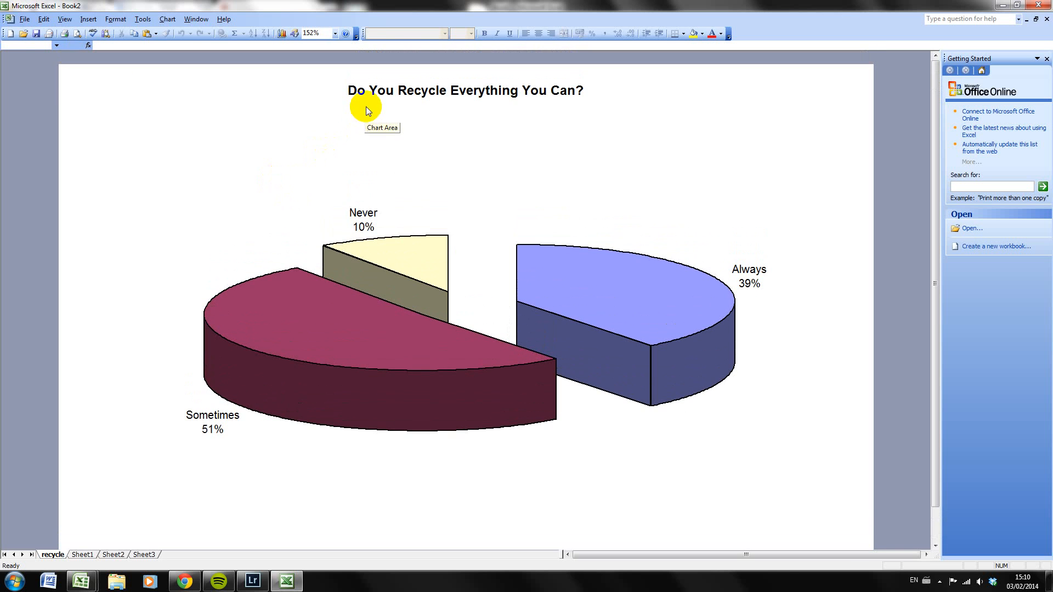
Select the whole chart title text and set its font size to 18
{"action": "left_click", "coordinate": [364, 97]}
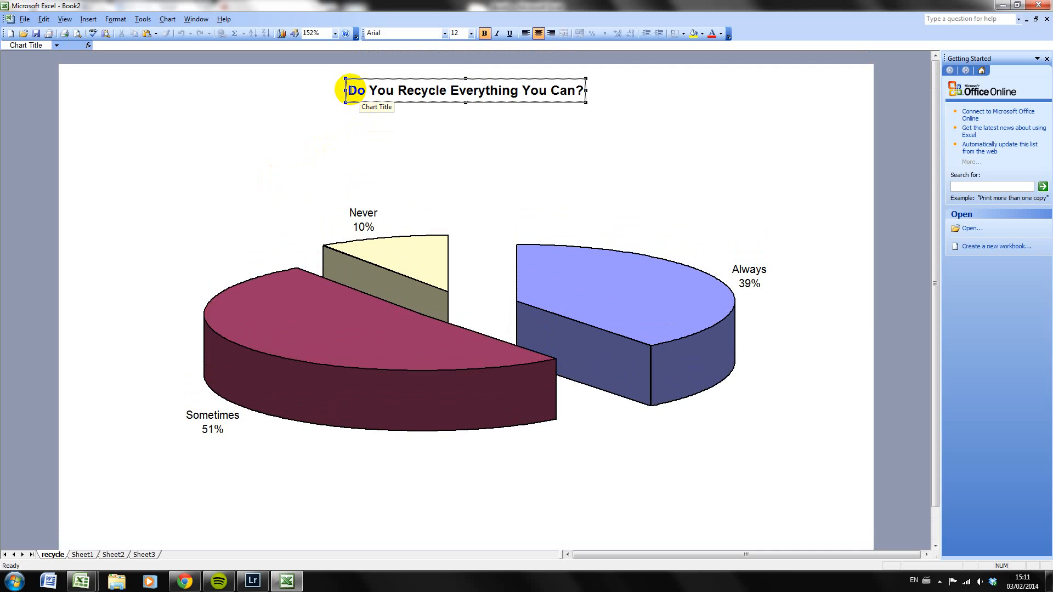
{"action": "left_click", "coordinate": [348, 125]}
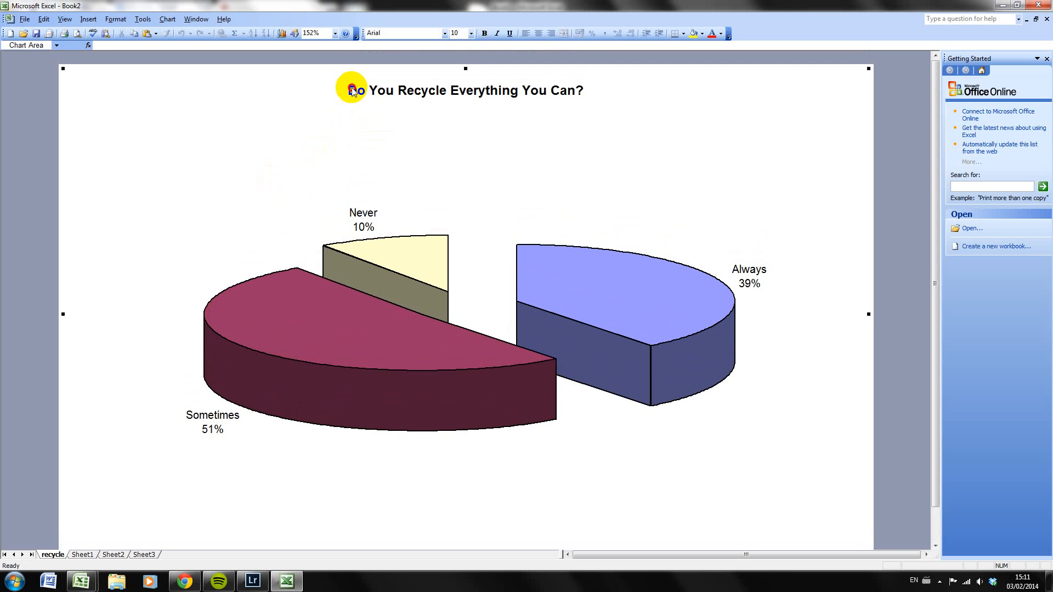
{"action": "left_click", "coordinate": [352, 89]}
{"action": "left_click_drag", "start_coordinate": [351, 89], "coordinate": [588, 90]}
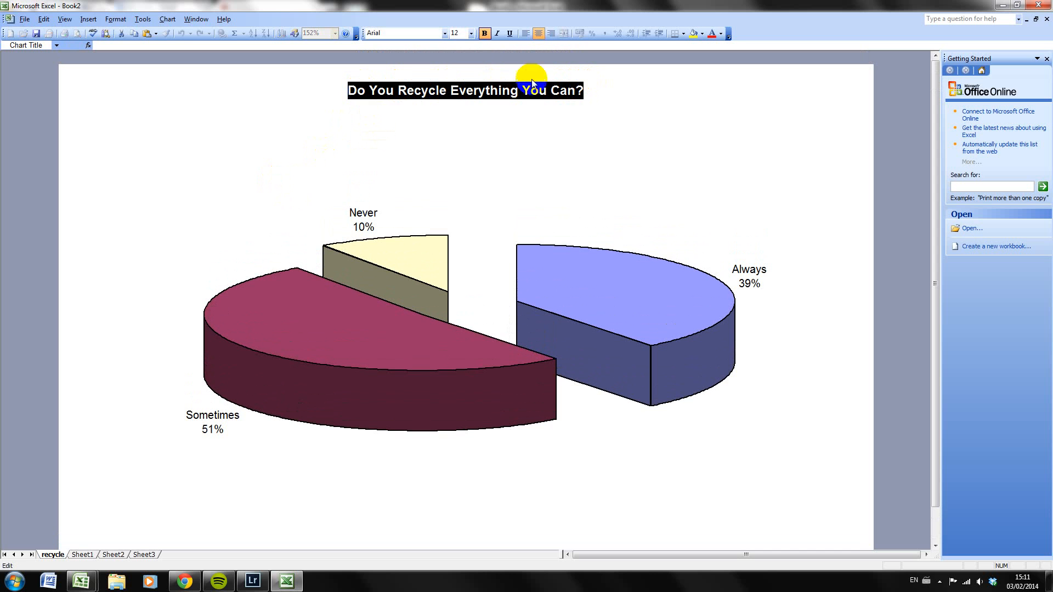
{"action": "left_click", "coordinate": [471, 33]}
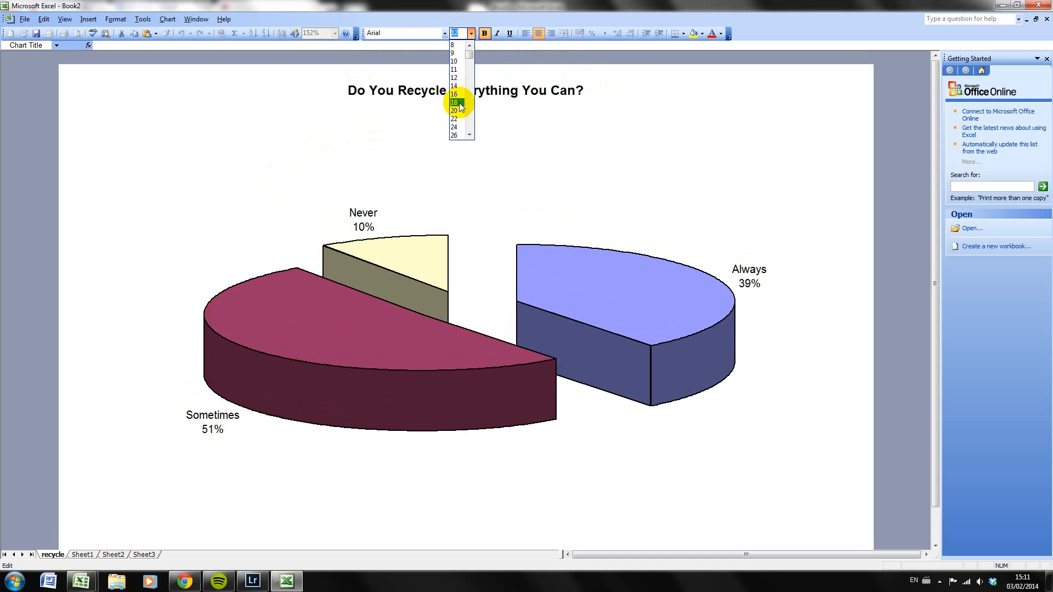
{"action": "left_click", "coordinate": [458, 102]}
Change the font of the selected chart title to Comic Sans MS
{"action": "left_click", "coordinate": [445, 33]}
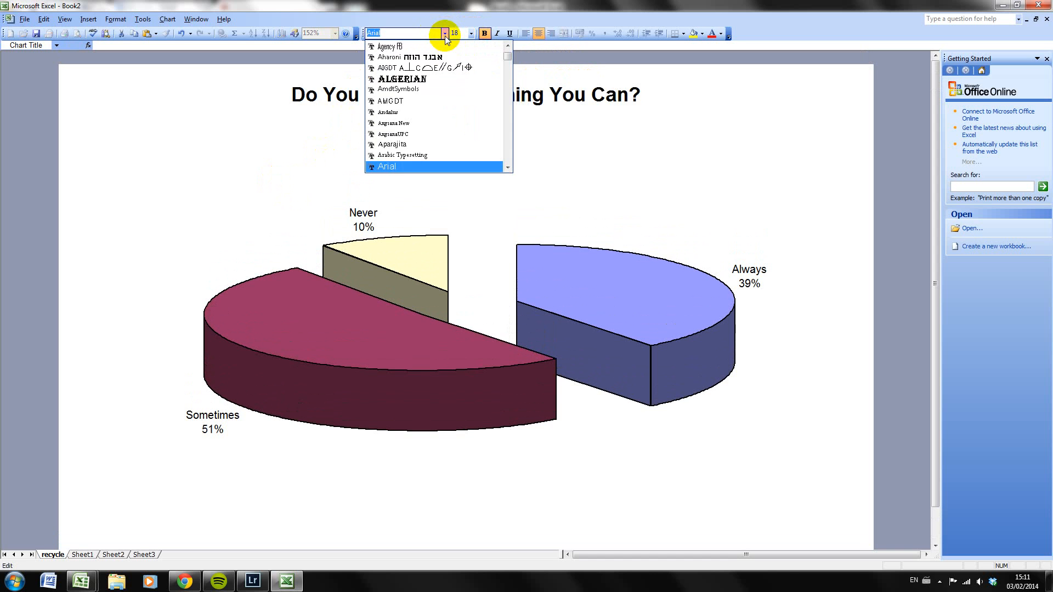
{"action": "scroll", "coordinate": [426, 137], "scroll_direction": "down", "scroll_amount": 1}
{"action": "scroll", "coordinate": [426, 136], "scroll_direction": "down", "scroll_amount": 4}
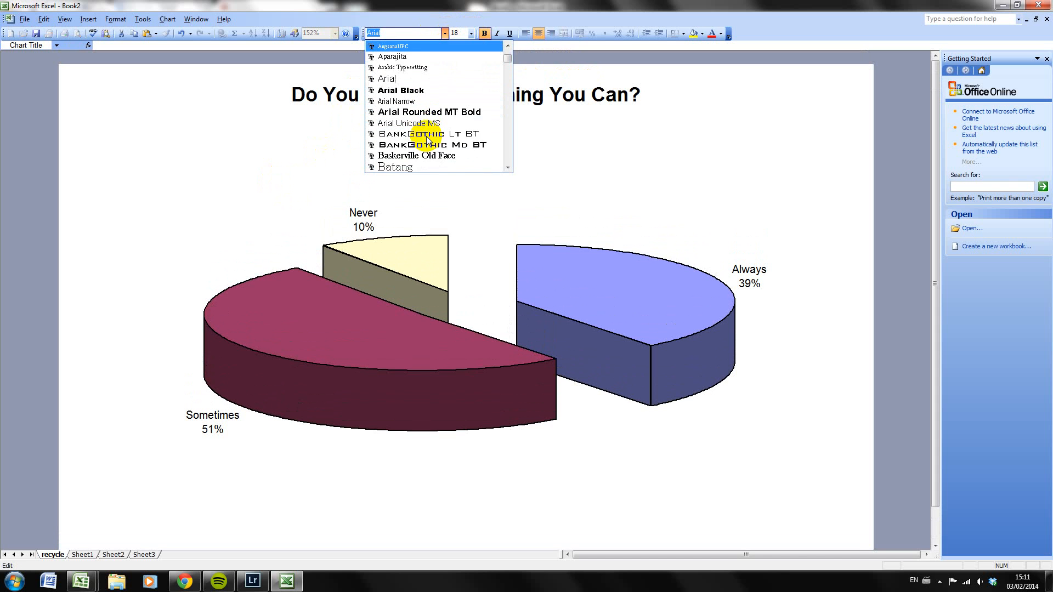
{"action": "scroll", "coordinate": [427, 136], "scroll_direction": "down", "scroll_amount": 4}
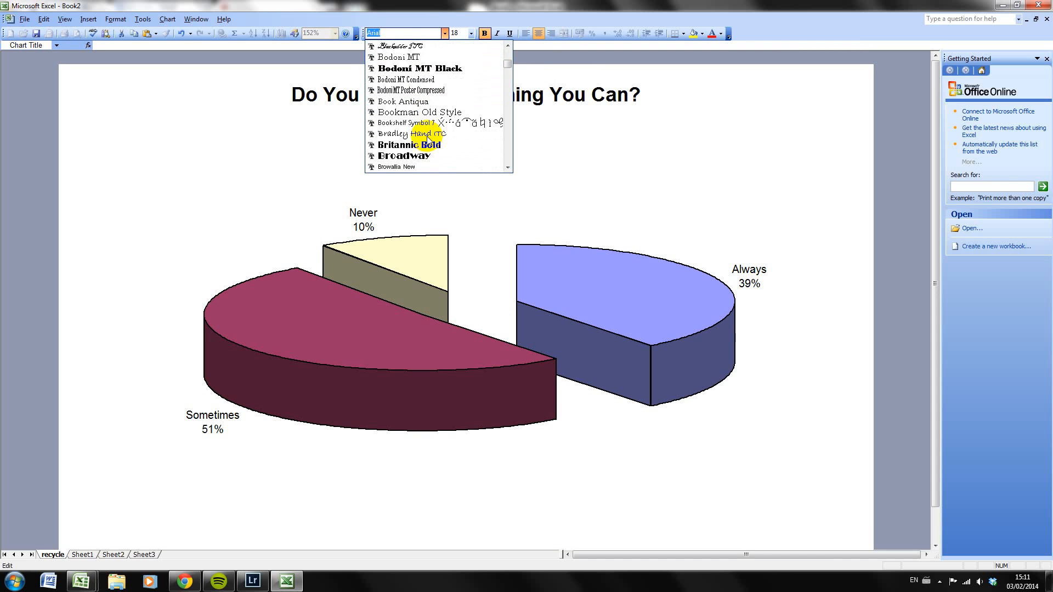
{"action": "scroll", "coordinate": [427, 139], "scroll_direction": "down", "scroll_amount": 4}
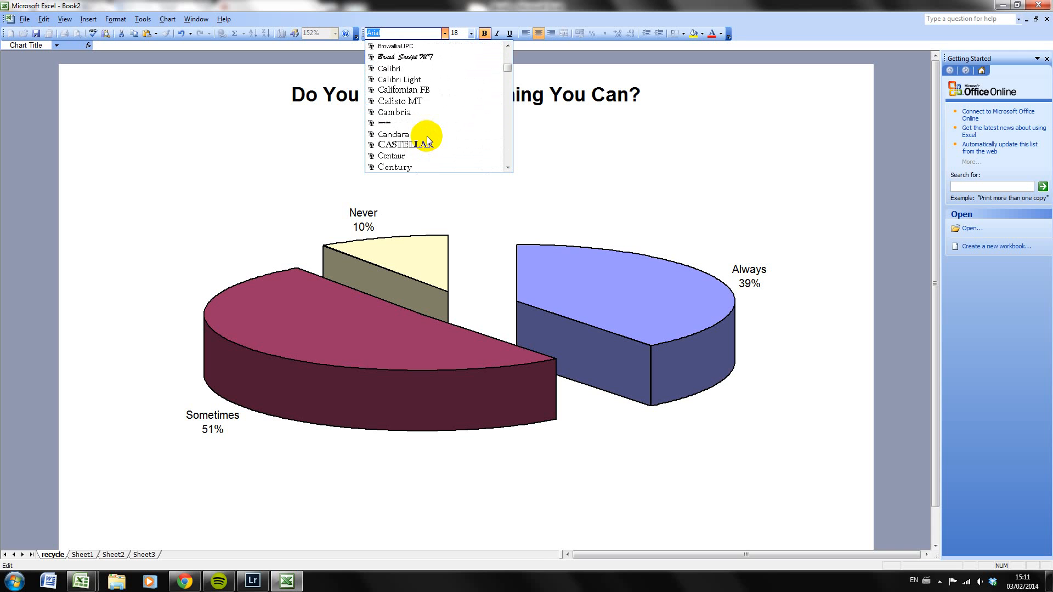
{"action": "scroll", "coordinate": [427, 140], "scroll_direction": "down", "scroll_amount": 4}
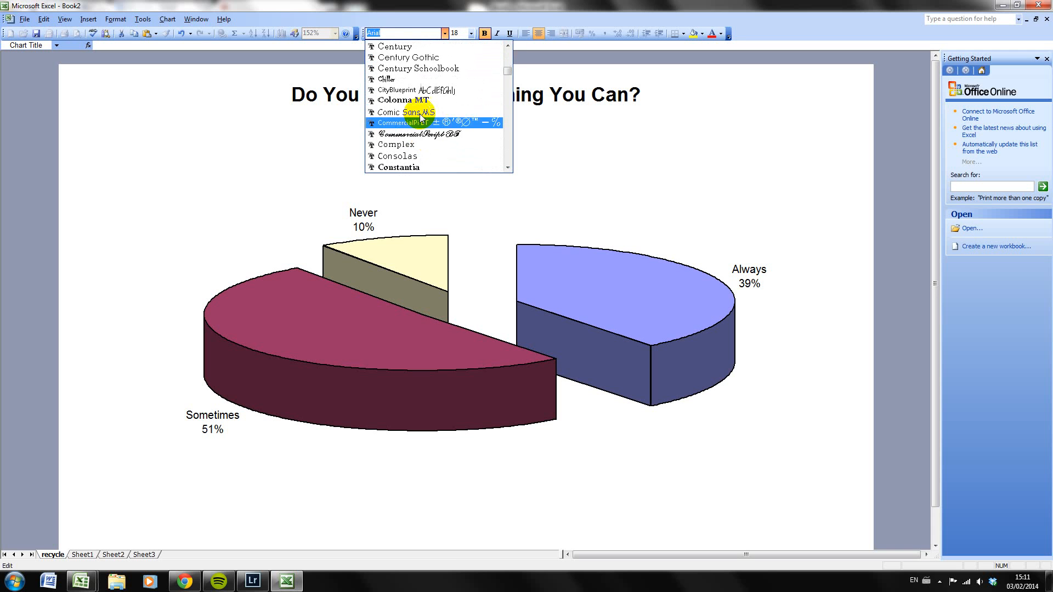
{"action": "left_click", "coordinate": [421, 112]}
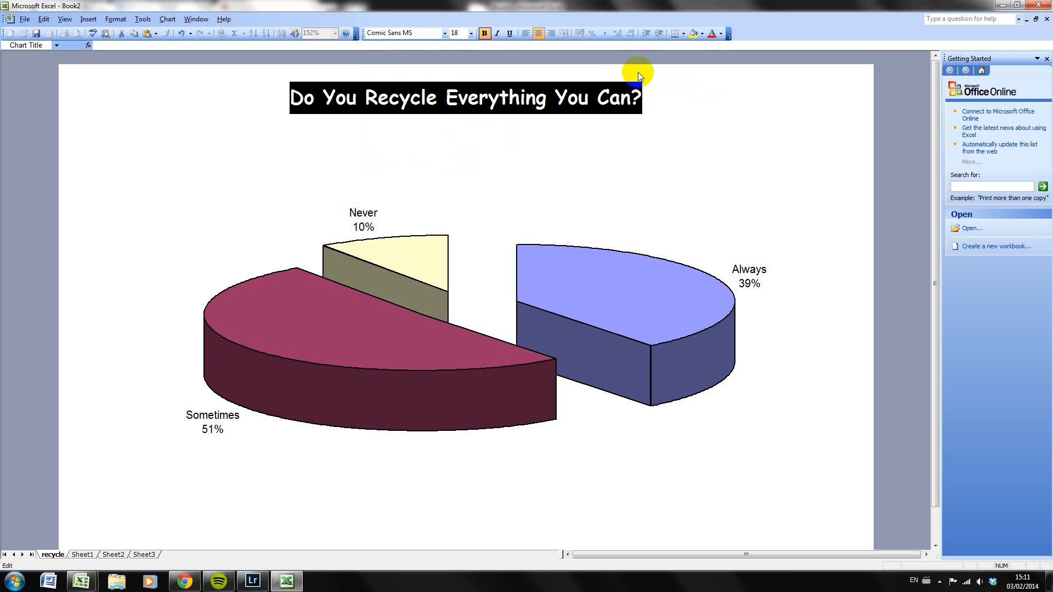
Colour the chart title text red and deselect the title
{"action": "left_click", "coordinate": [721, 34]}
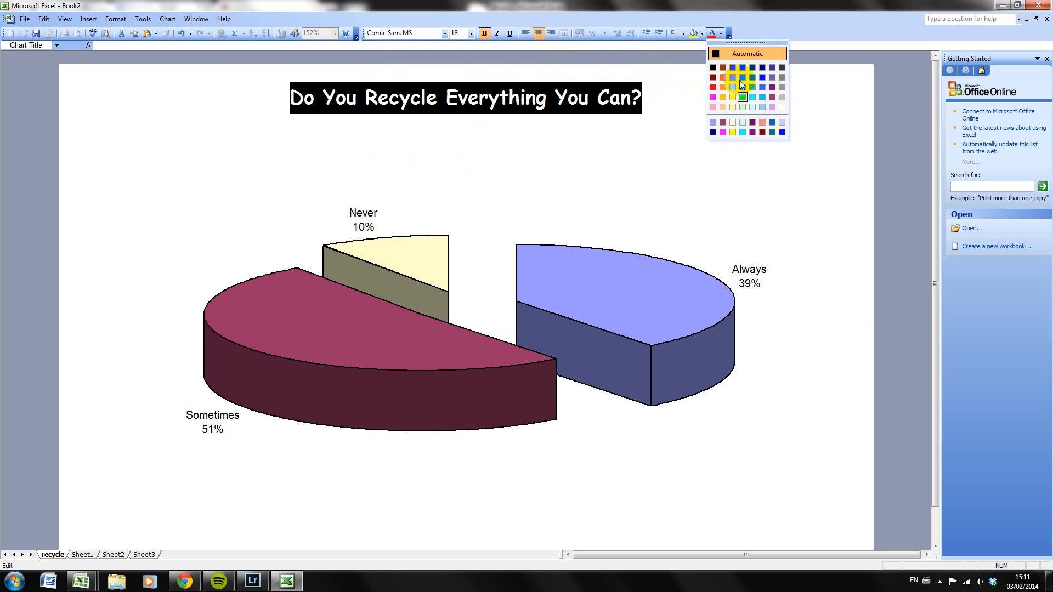
{"action": "left_click", "coordinate": [712, 87]}
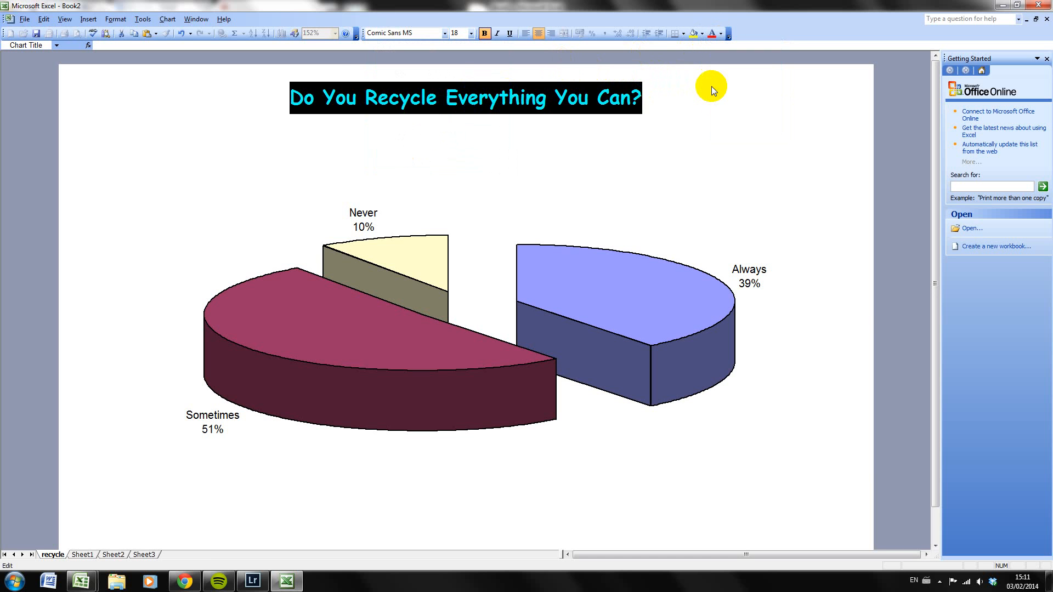
{"action": "left_click", "coordinate": [505, 183]}
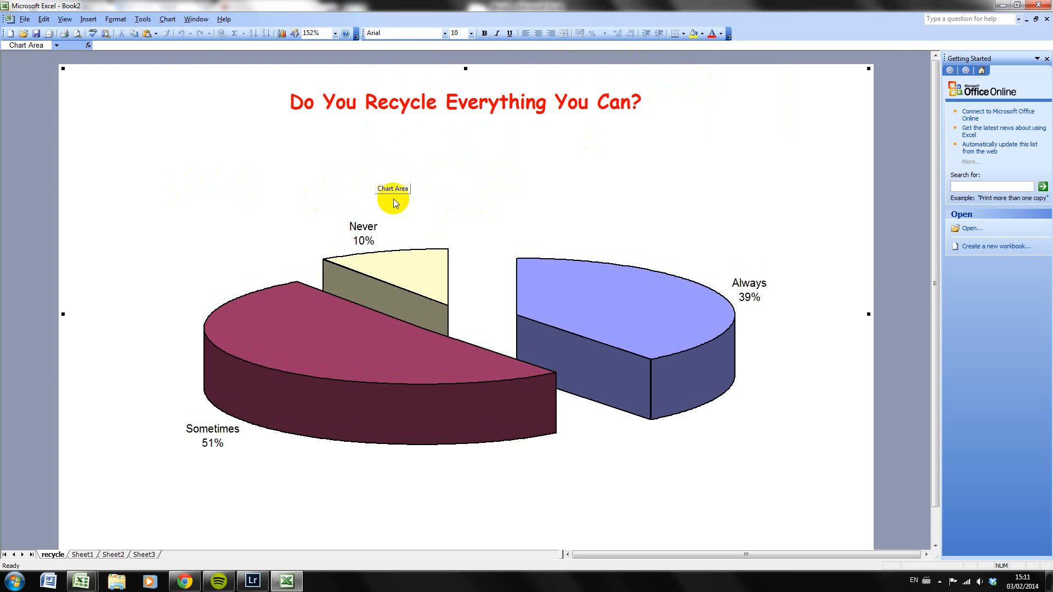
Format the chart area with a custom border and a light yellow fill
{"action": "scroll", "coordinate": [357, 192], "scroll_direction": "down", "scroll_amount": 1}
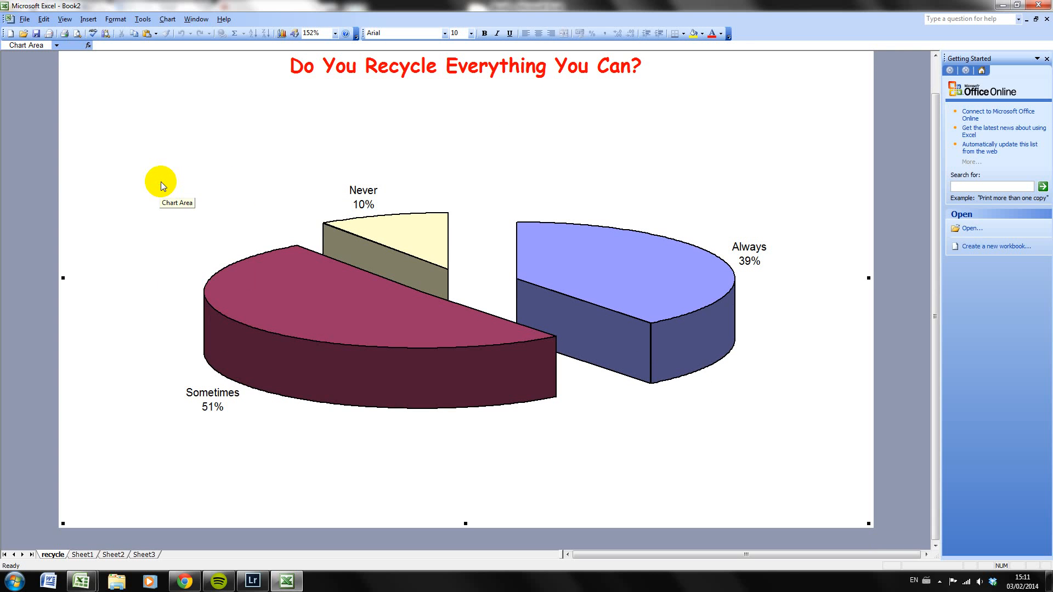
{"action": "right_click", "coordinate": [161, 183]}
{"action": "right_click", "coordinate": [139, 172]}
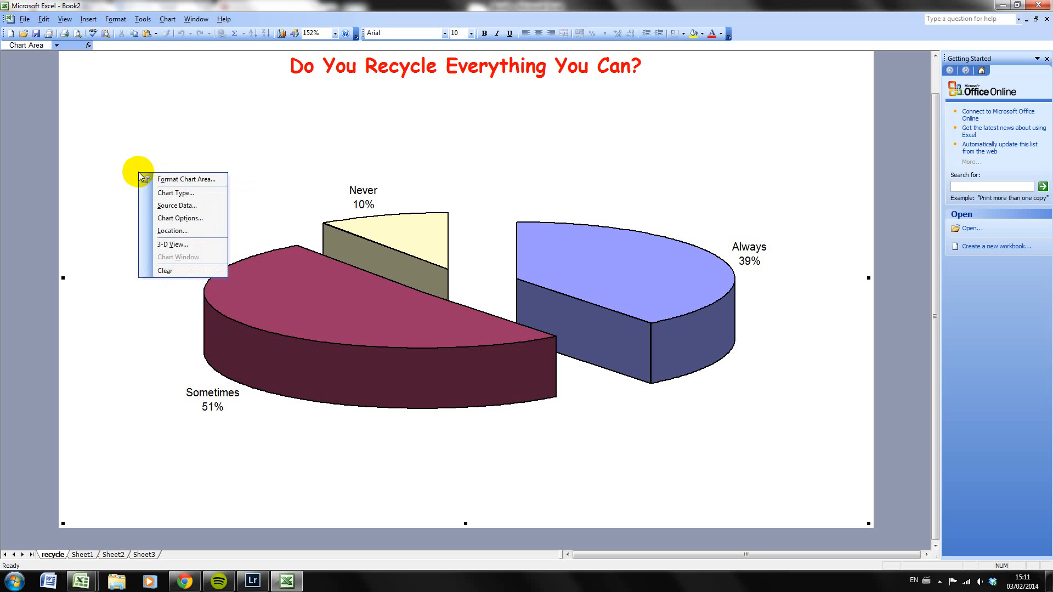
{"action": "left_click", "coordinate": [171, 180]}
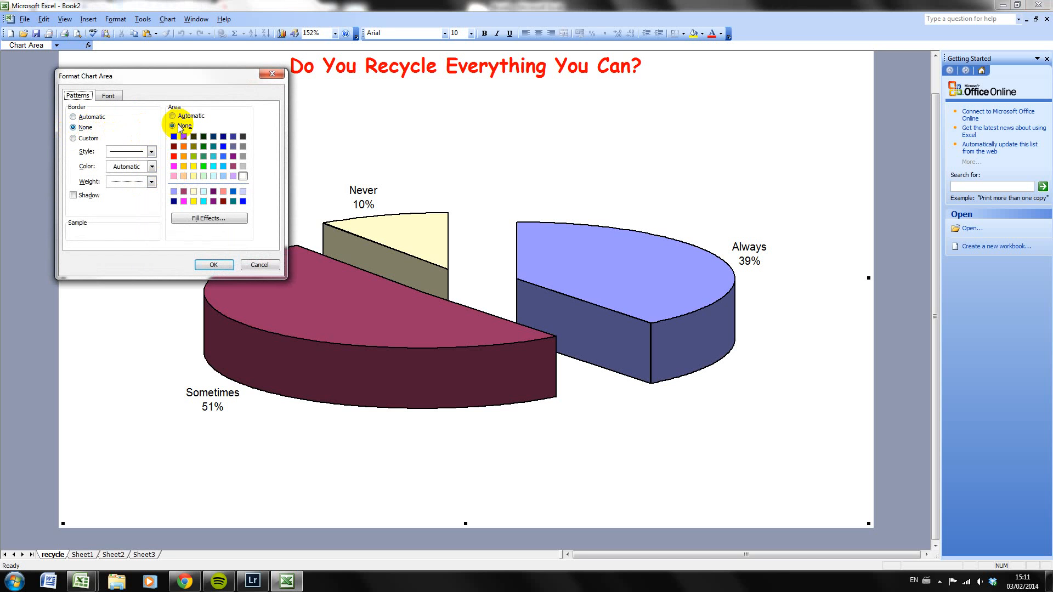
{"action": "left_click", "coordinate": [75, 140]}
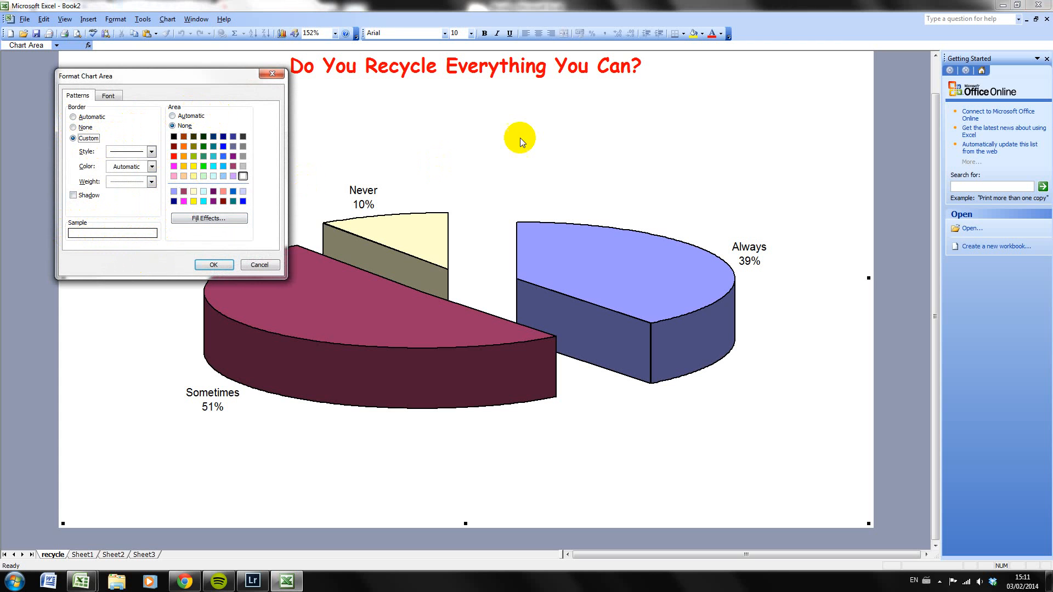
{"action": "left_click", "coordinate": [193, 176]}
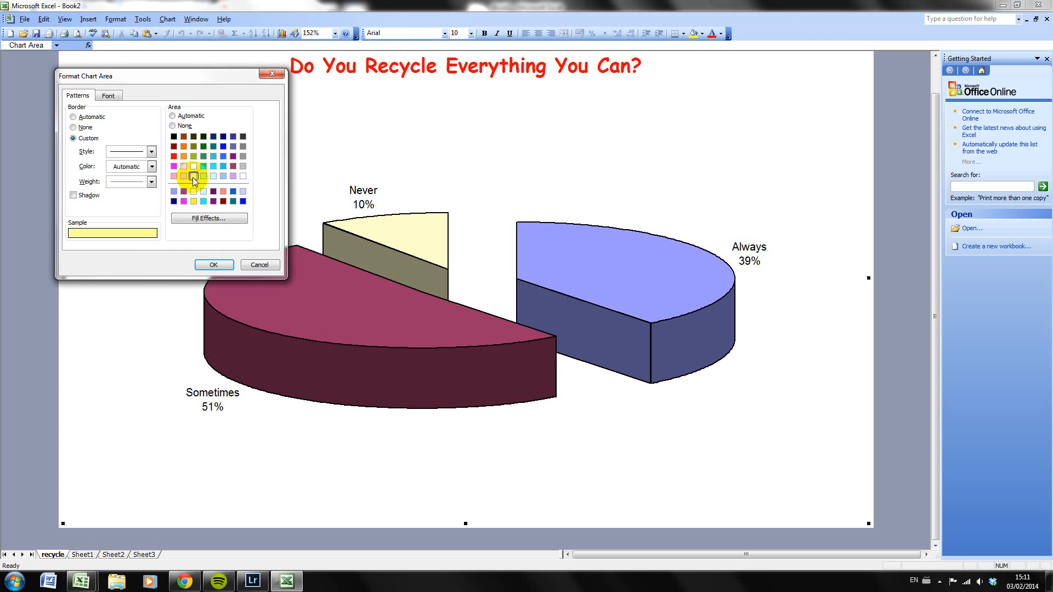
{"action": "left_click", "coordinate": [219, 265]}
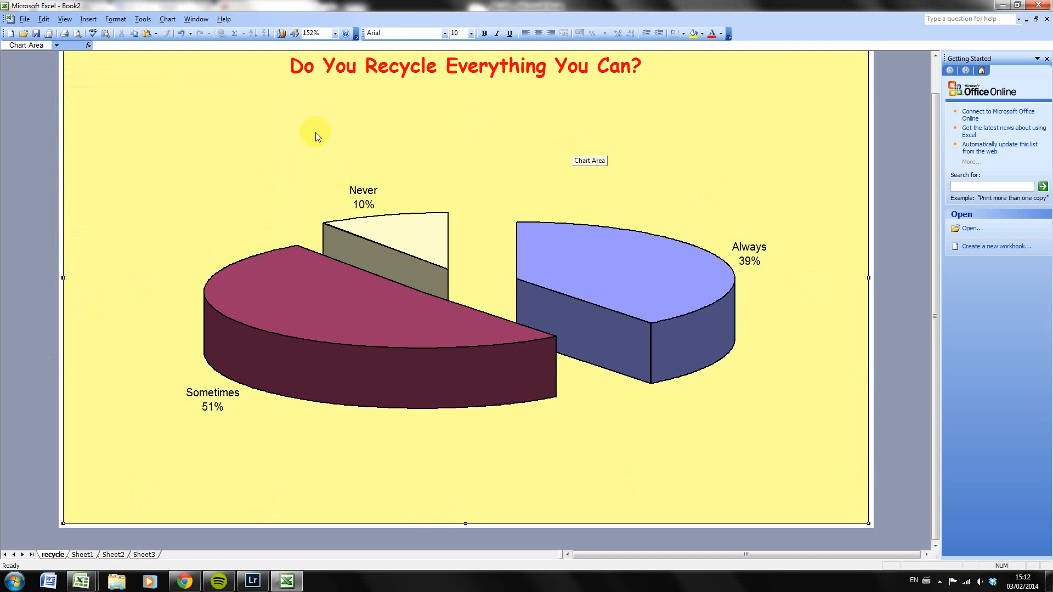
Open the 3-D View settings of the pie chart
{"action": "right_click", "coordinate": [172, 200]}
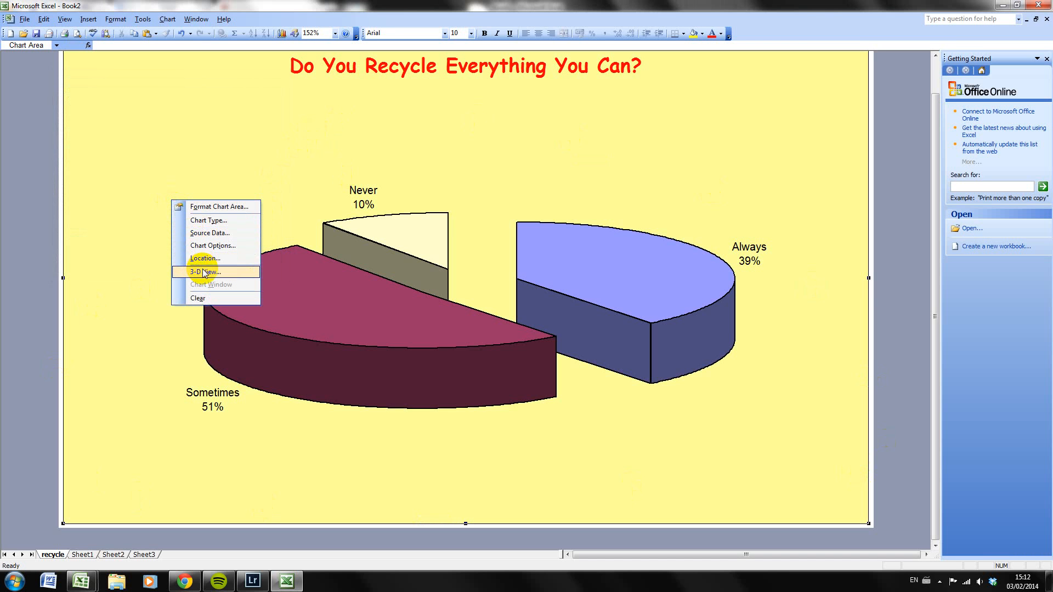